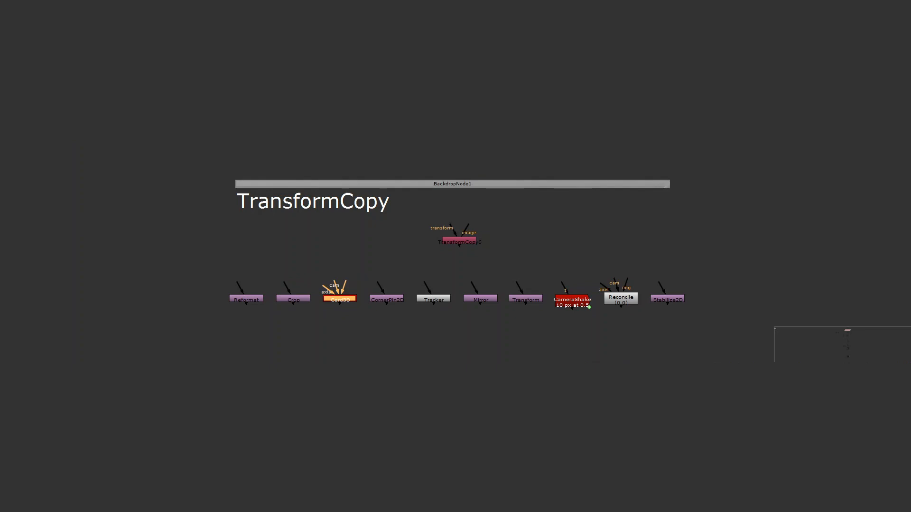
- Highlight each supported transform node in the row, from CornerPin2D to Stabilize2D, and clear the selection
{"action": "left_click", "coordinate": [387, 299]}
{"action": "left_click", "coordinate": [433, 299]}
{"action": "left_click", "coordinate": [480, 299]}
{"action": "left_click", "coordinate": [525, 298]}
{"action": "left_click", "coordinate": [572, 301]}
{"action": "left_click", "coordinate": [620, 299]}
{"action": "left_click", "coordinate": [667, 299]}
{"action": "key", "text": "Escape"}
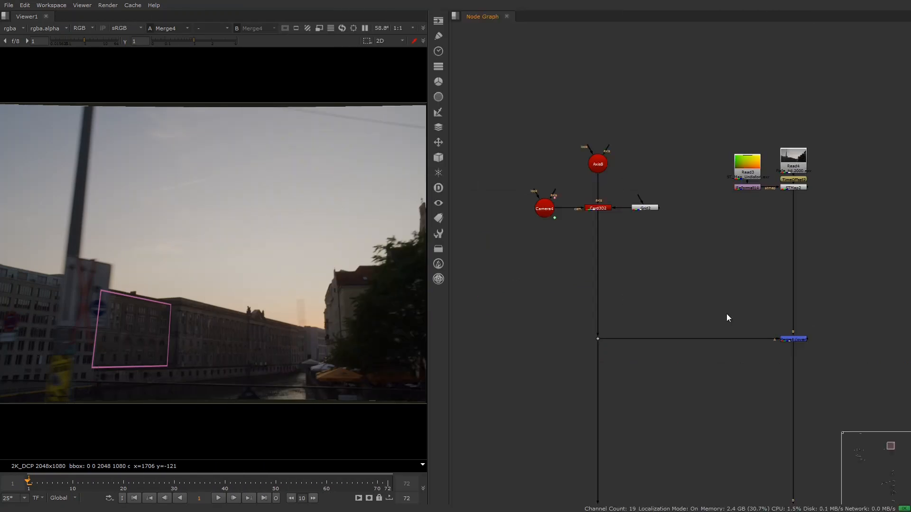
- Play the shot and highlight first the plate and lens distortion nodes, then the camera, axis and Card3D setup
{"action": "key", "text": "l"}
{"action": "left_click_drag", "start_coordinate": [849, 53], "coordinate": [728, 230]}
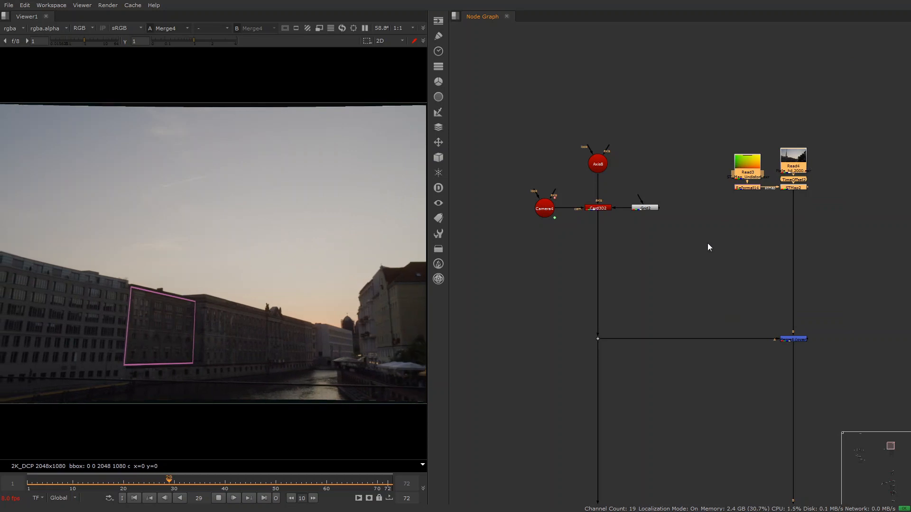
{"action": "left_click", "coordinate": [676, 102]}
{"action": "left_click_drag", "start_coordinate": [675, 101], "coordinate": [528, 235]}
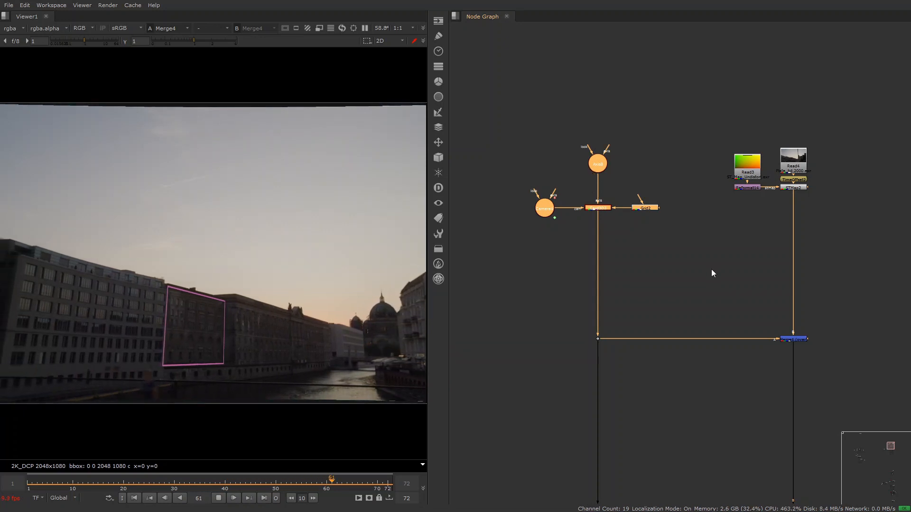
- Paste the checkerboard, Grade and Grid nodes between the card setup and the plate, and delete the Grid node feeding Card3D
{"action": "left_click", "coordinate": [677, 277]}
{"action": "key", "text": "ctrl+v"}
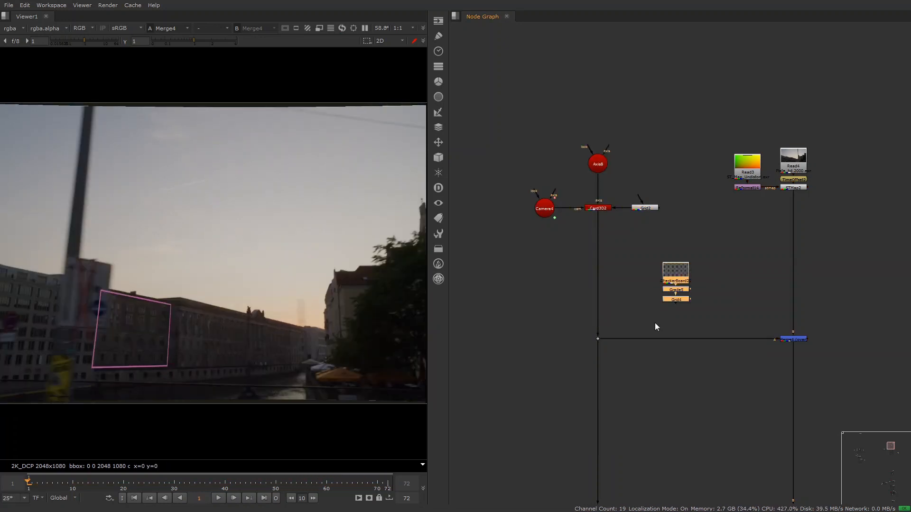
{"action": "left_click_drag", "start_coordinate": [673, 205], "coordinate": [622, 240]}
{"action": "key", "text": "Delete"}
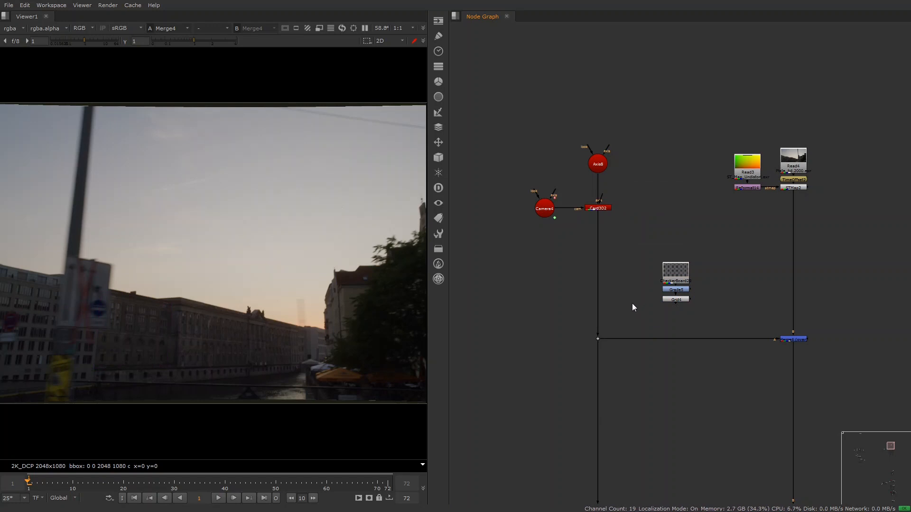
- Create a TransformCopy node, link its transform input to the dot below Card3D, insert it before the Merge under the grid, and play the shot
{"action": "key", "text": "x"}
{"action": "key", "text": "Return"}
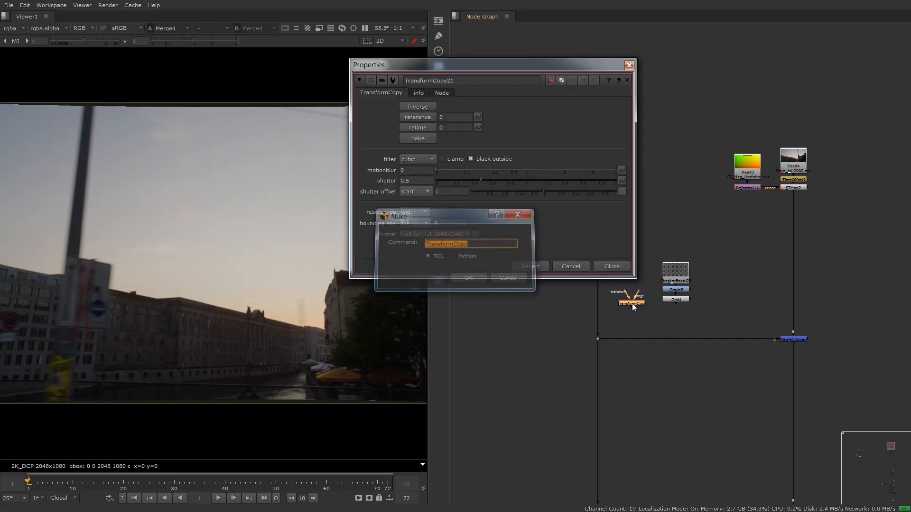
{"action": "left_click_drag", "start_coordinate": [629, 293], "coordinate": [599, 339]}
{"action": "key", "text": "Escape"}
{"action": "left_click_drag", "start_coordinate": [626, 304], "coordinate": [679, 340]}
{"action": "key", "text": "l"}
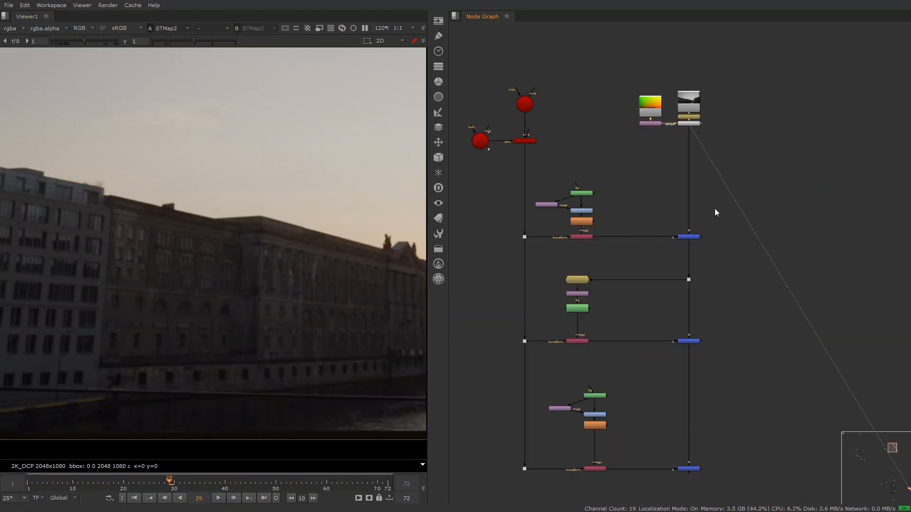
- View the output of each of the three Merge nodes from top to bottom, and play the final building composite
{"action": "left_click_drag", "start_coordinate": [714, 208], "coordinate": [664, 252]}
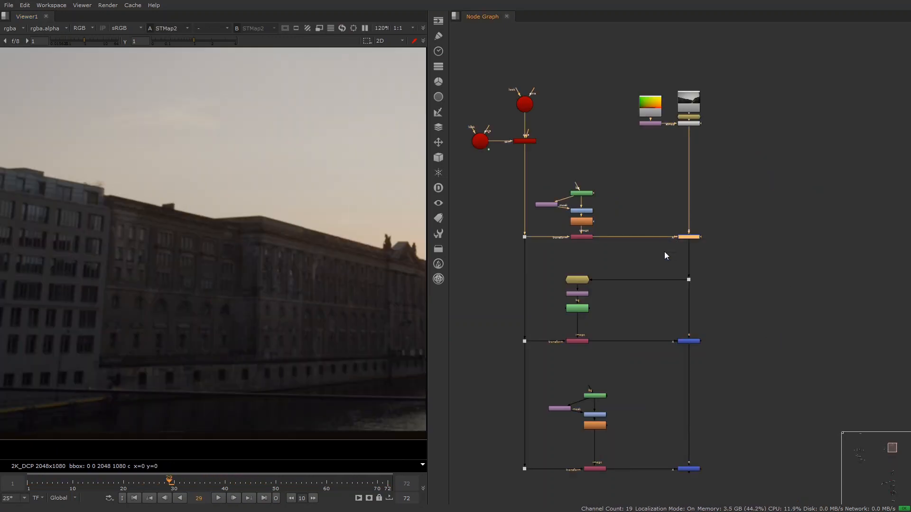
{"action": "key", "text": "1"}
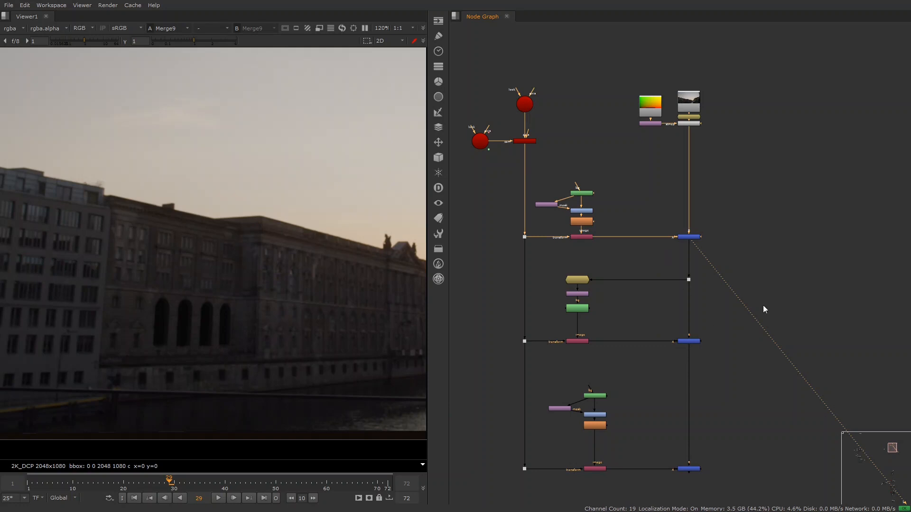
{"action": "left_click_drag", "start_coordinate": [762, 306], "coordinate": [667, 363]}
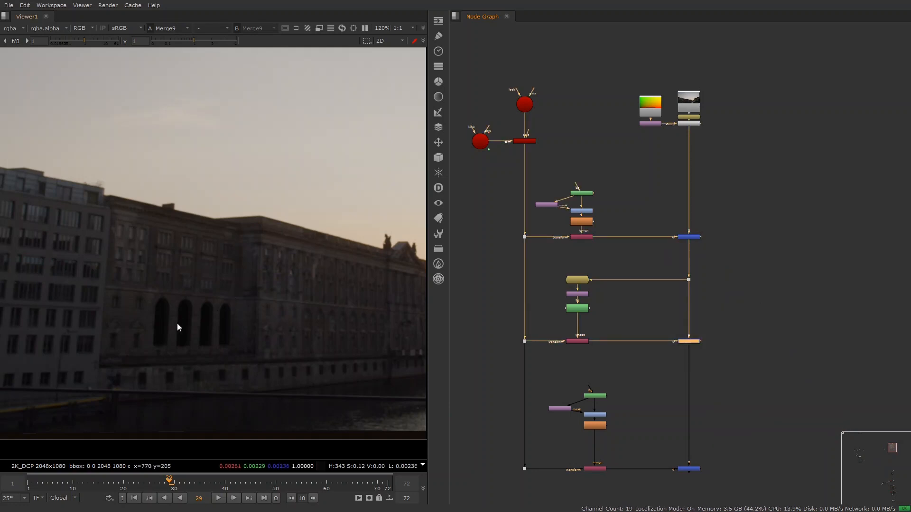
{"action": "left_click_drag", "start_coordinate": [767, 326], "coordinate": [654, 388]}
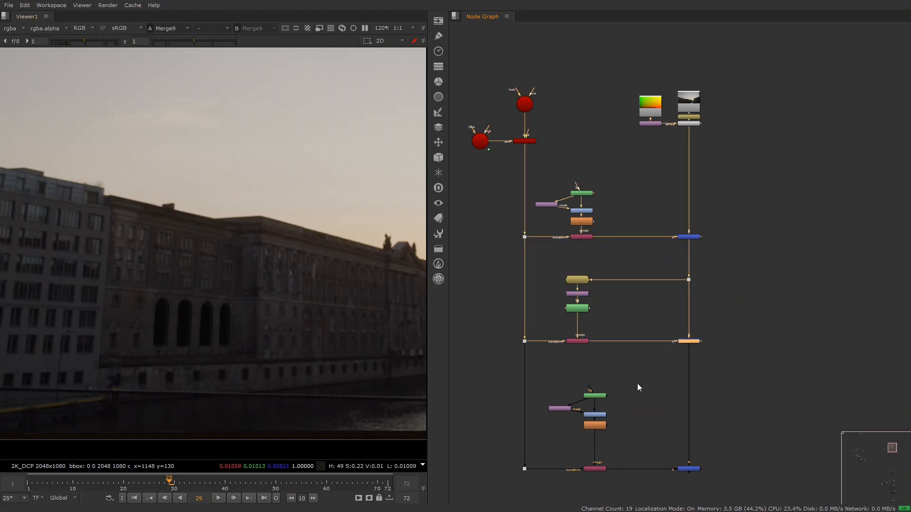
{"action": "key", "text": "1"}
{"action": "left_click_drag", "start_coordinate": [797, 443], "coordinate": [652, 491]}
{"action": "key", "text": "1"}
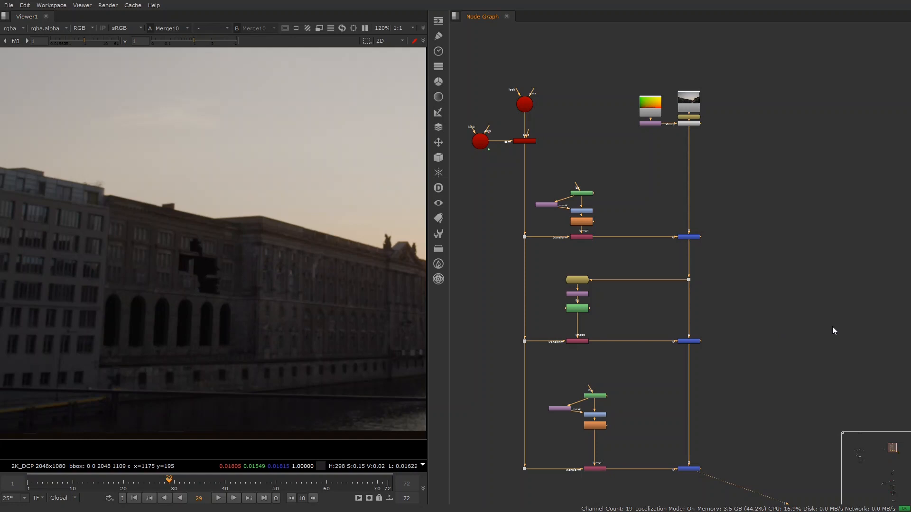
{"action": "key", "text": "l"}
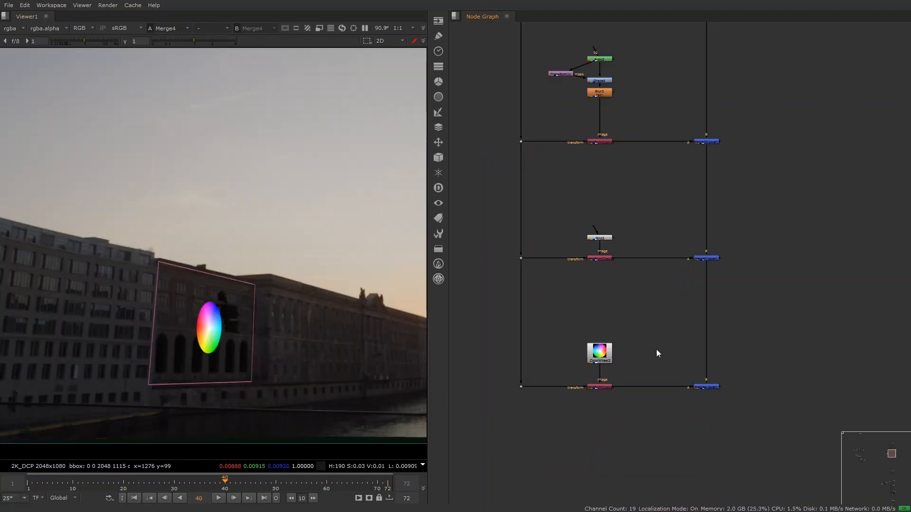
- Open the properties of the TransformCopy node under the ColorWheel and review its resize type options
{"action": "left_click_drag", "start_coordinate": [631, 325], "coordinate": [568, 421]}
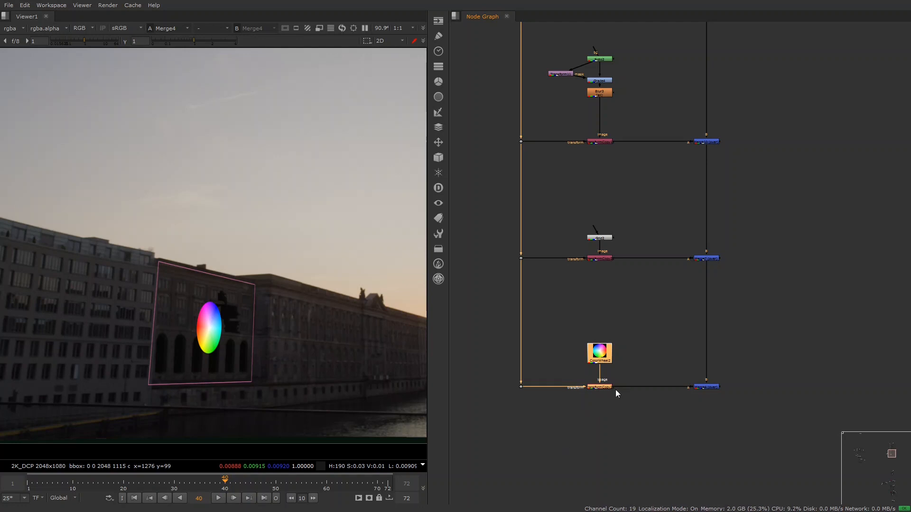
{"action": "left_click_drag", "start_coordinate": [636, 372], "coordinate": [578, 419]}
{"action": "key", "text": "Return"}
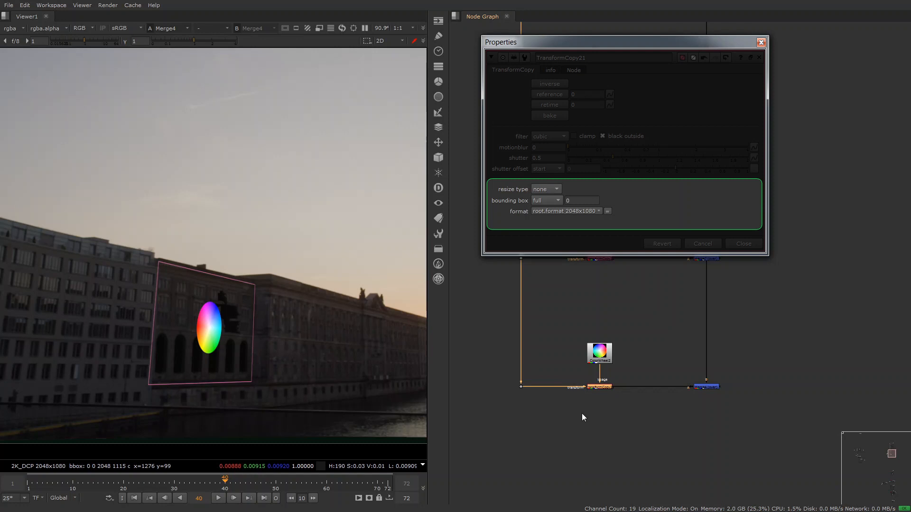
{"action": "left_click", "coordinate": [544, 188]}
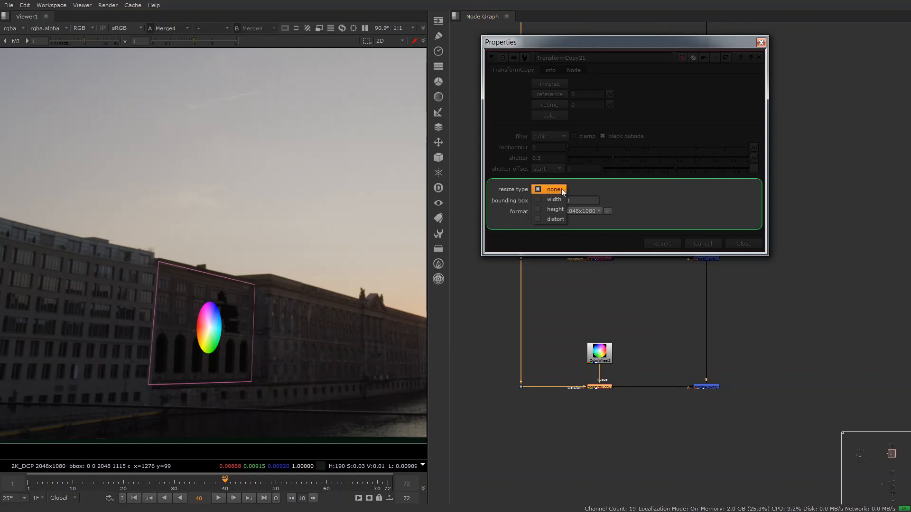
{"action": "left_click", "coordinate": [625, 186]}
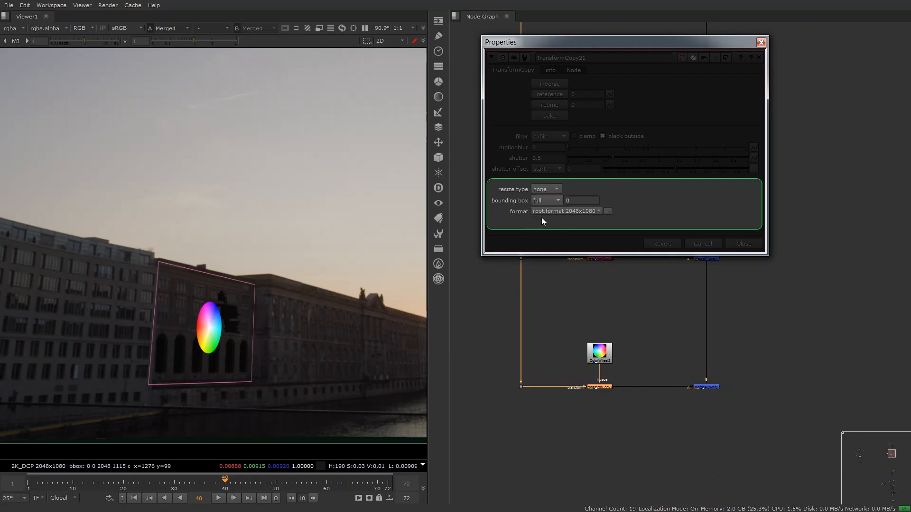
- Try the width, height and distort resize types on the TransformCopy, and restore the type to none
{"action": "left_click", "coordinate": [561, 189]}
{"action": "left_click", "coordinate": [559, 197]}
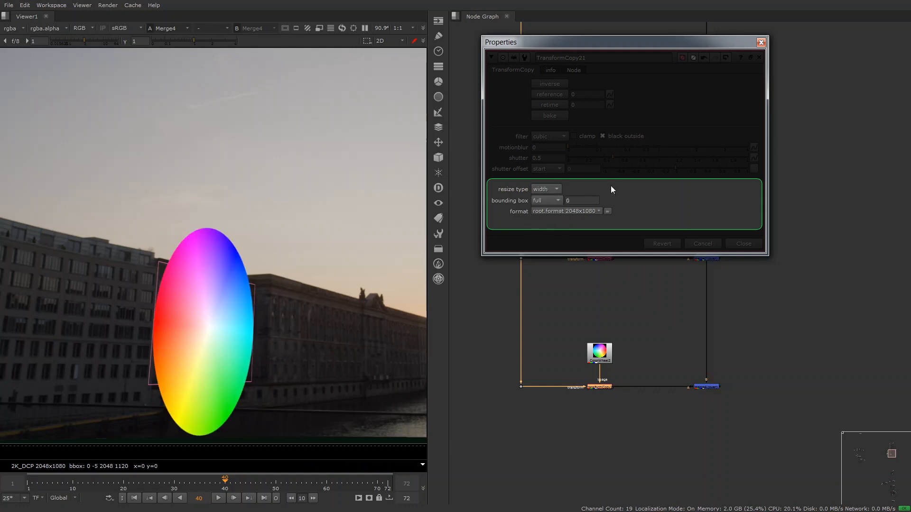
{"action": "left_click", "coordinate": [557, 189]}
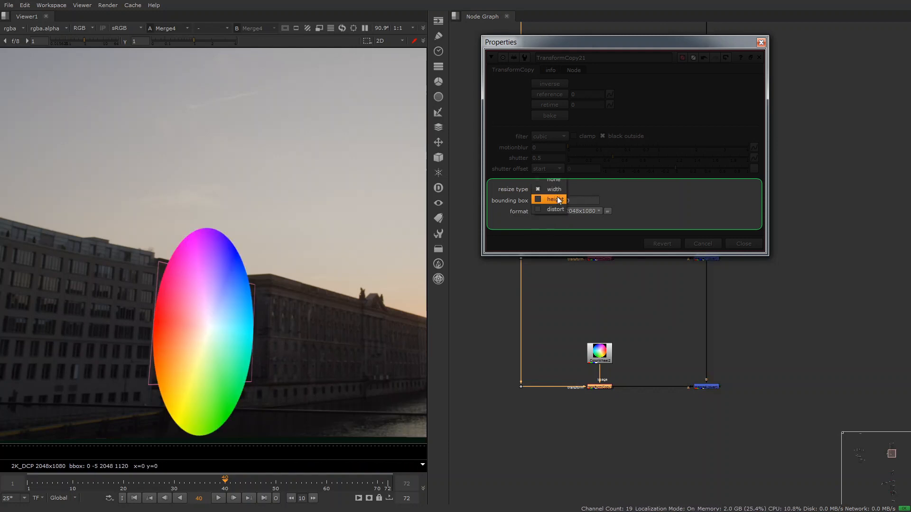
{"action": "left_click", "coordinate": [556, 198]}
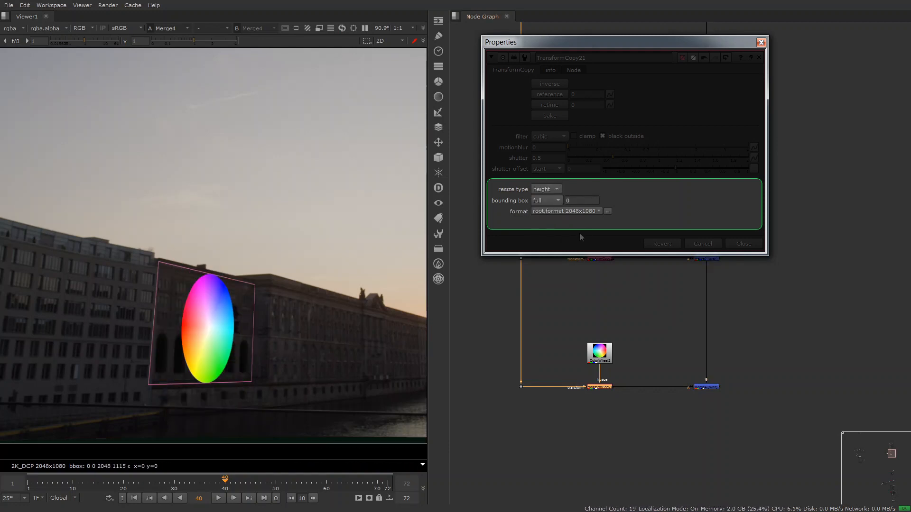
{"action": "left_click", "coordinate": [558, 189]}
{"action": "left_click", "coordinate": [550, 213]}
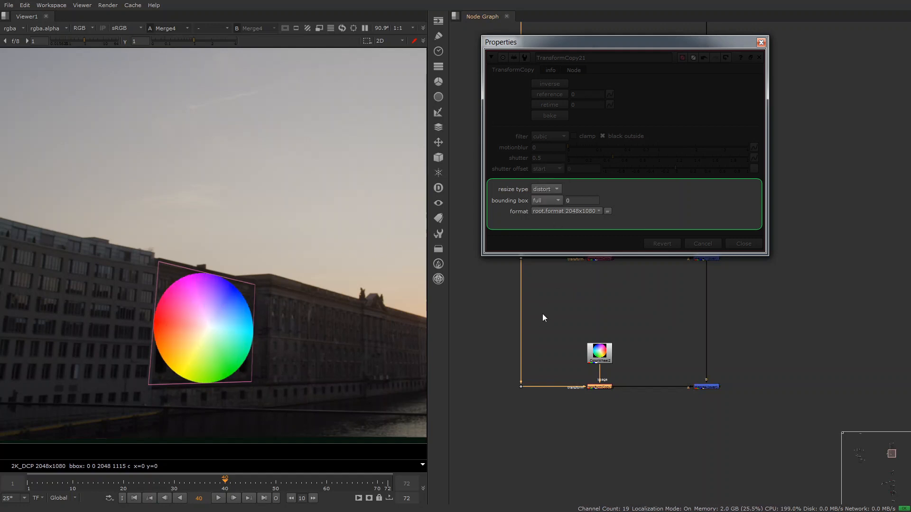
{"action": "left_click", "coordinate": [552, 189]}
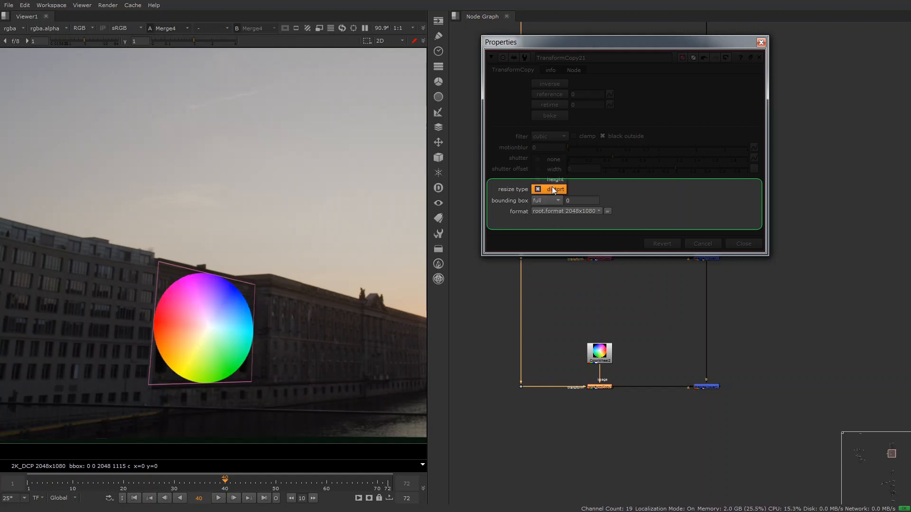
{"action": "left_click", "coordinate": [553, 160]}
- Add a Transform after the ColorWheel, view the TransformCopy output, and scale the wheel up beyond the frame
{"action": "left_click_drag", "start_coordinate": [609, 355], "coordinate": [608, 345]}
{"action": "key", "text": "t"}
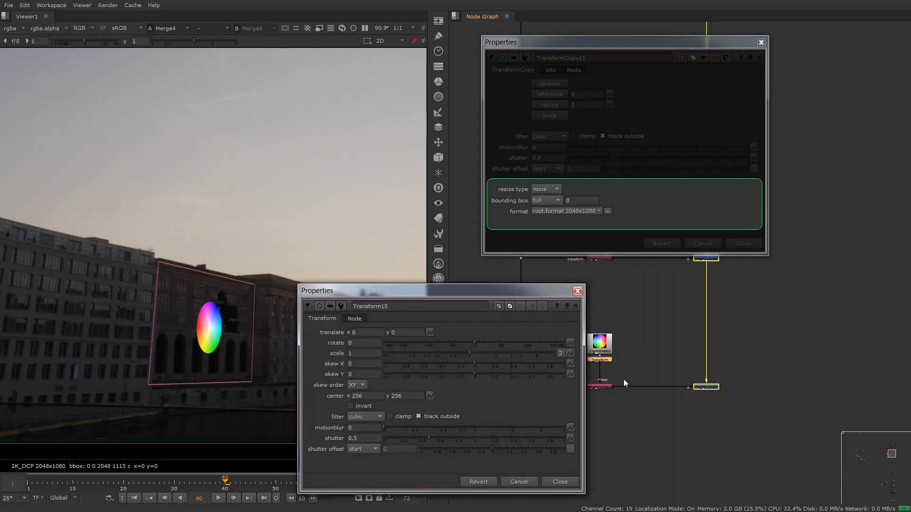
{"action": "left_click", "coordinate": [601, 387]}
{"action": "key", "text": "1"}
{"action": "left_click_drag", "start_coordinate": [359, 354], "coordinate": [338, 354]}
{"action": "type", "text": "10"}
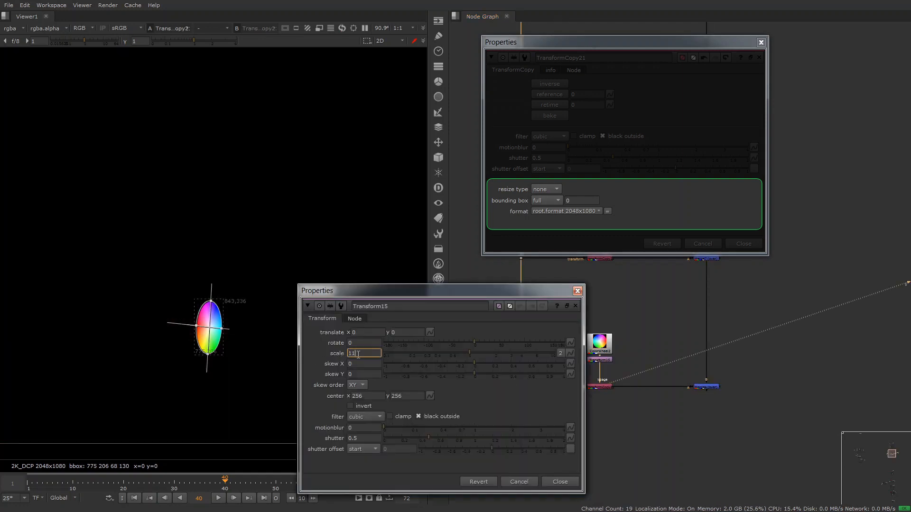
{"action": "key", "text": "Return"}
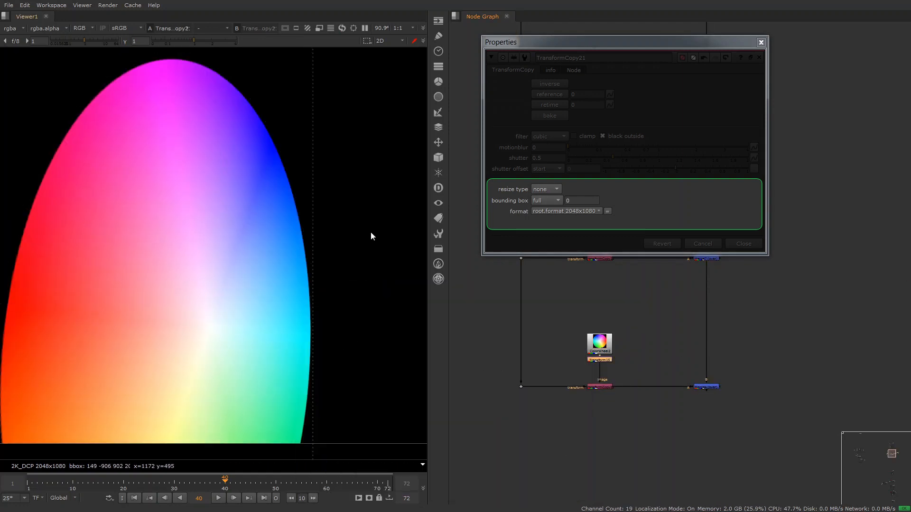
{"action": "scroll", "coordinate": [366, 233], "scroll_direction": "down", "scroll_amount": 5}
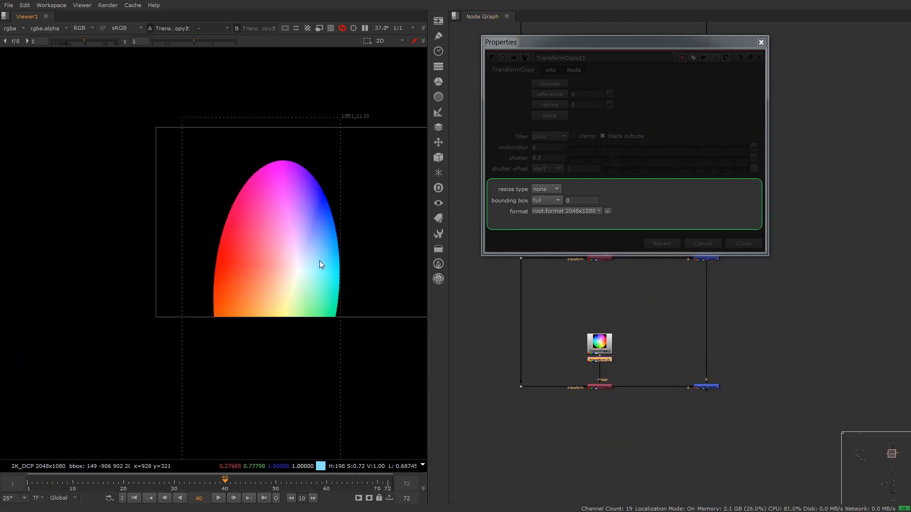
{"action": "middle_click_drag", "start_coordinate": [319, 261], "coordinate": [286, 254]}
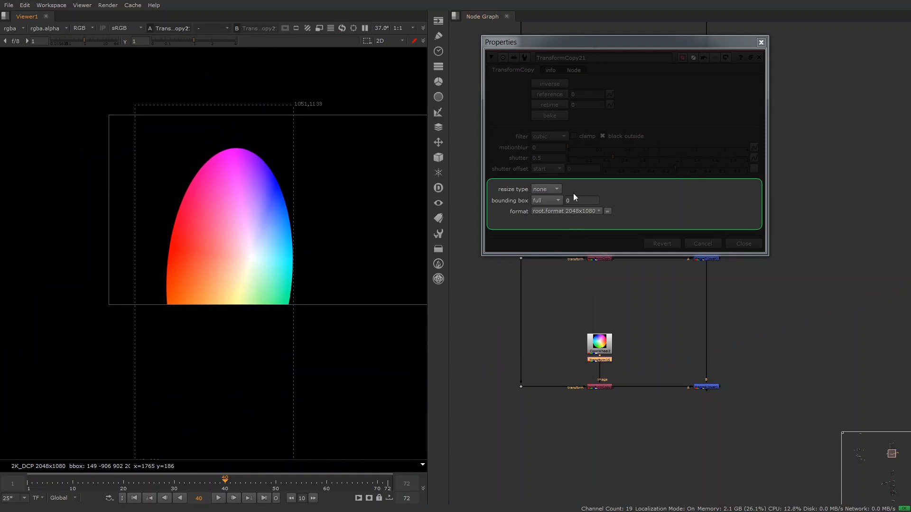
- Set the TransformCopy's bounding box to clipped with a padding of 10, and raise the padding to 70
{"action": "left_click", "coordinate": [555, 200]}
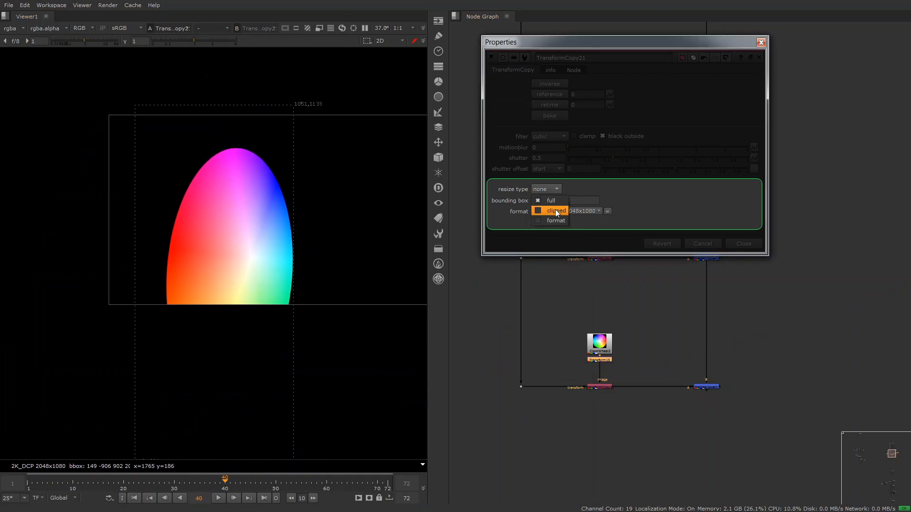
{"action": "left_click", "coordinate": [555, 210]}
{"action": "key", "text": "Tab"}
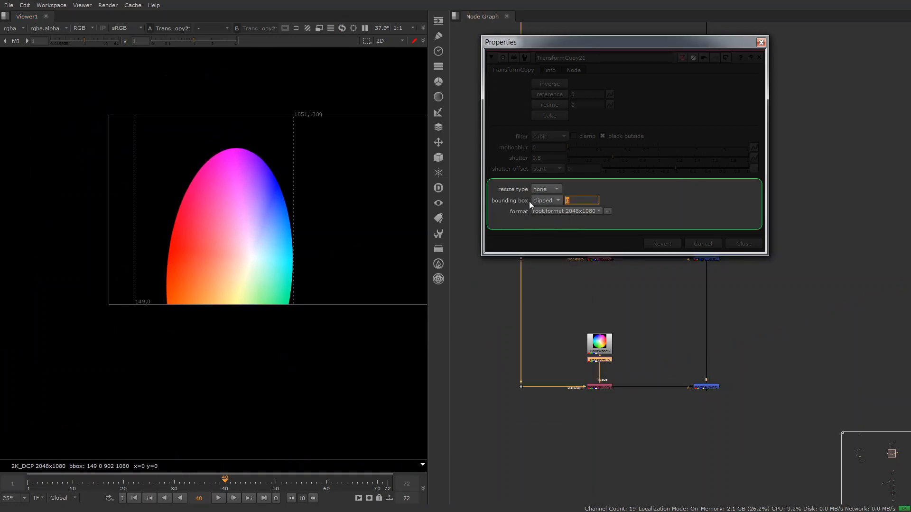
{"action": "type", "text": "10"}
{"action": "key", "text": "Return"}
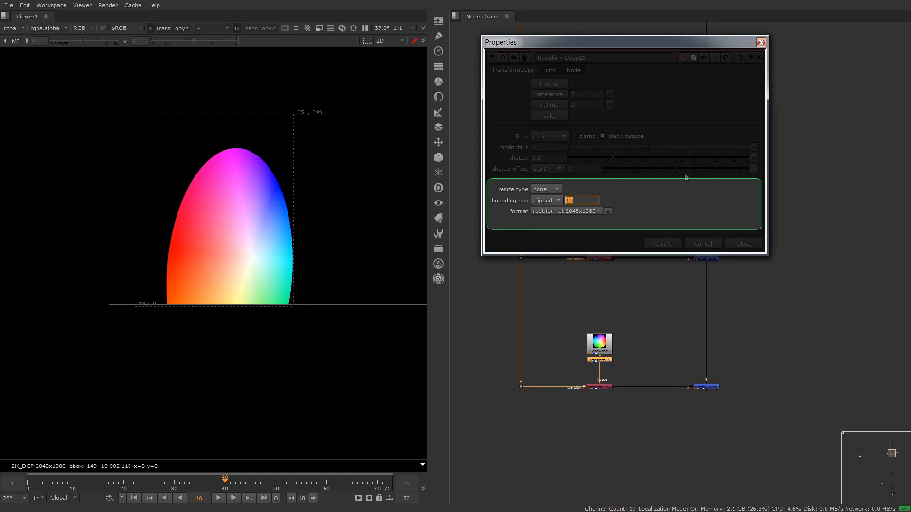
{"action": "key", "text": "Up"}
{"action": "key", "text": "Up"}
{"action": "key", "text": "Up"}
{"action": "key", "text": "Up"}
{"action": "key", "text": "Up"}
{"action": "key", "text": "Up"}
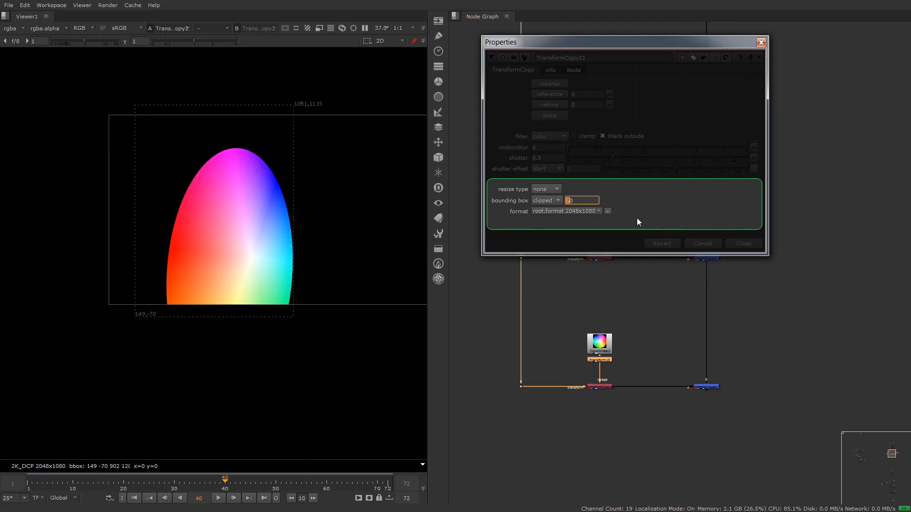
- Switch the TransformCopy's bounding box to format, and set it back to full
{"action": "left_click", "coordinate": [550, 199]}
{"action": "left_click", "coordinate": [552, 203]}
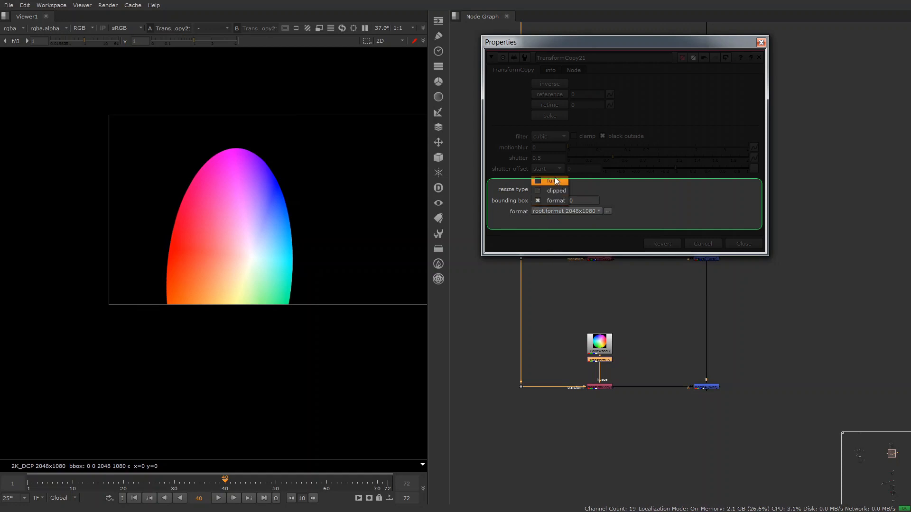
{"action": "left_click", "coordinate": [553, 180]}
{"action": "scroll", "coordinate": [328, 245], "scroll_direction": "down", "scroll_amount": 3}
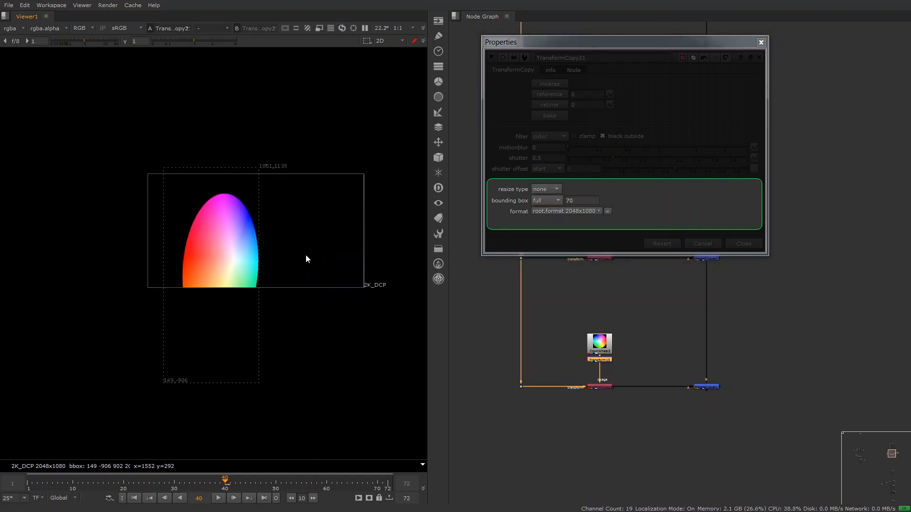
- Delete the Transform below the ColorWheel, and switch the TransformCopy's format to UHD_4K and on to 1K_Cinemascope
{"action": "key", "text": "Delete"}
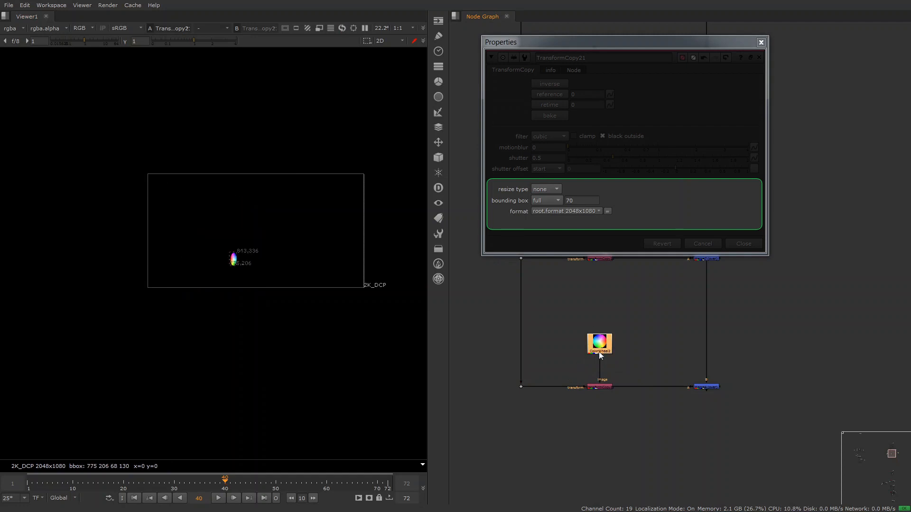
{"action": "left_click", "coordinate": [579, 212]}
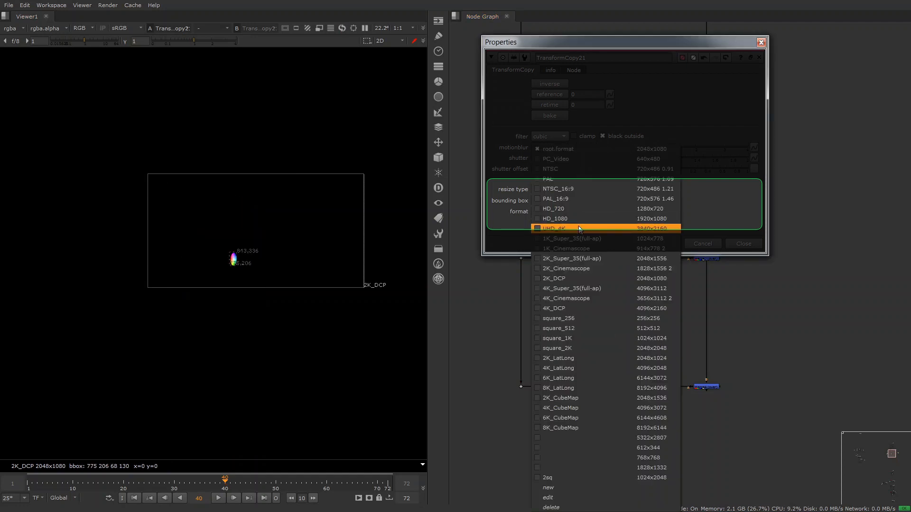
{"action": "left_click", "coordinate": [580, 227]}
{"action": "left_click", "coordinate": [579, 215]}
{"action": "left_click", "coordinate": [578, 246]}
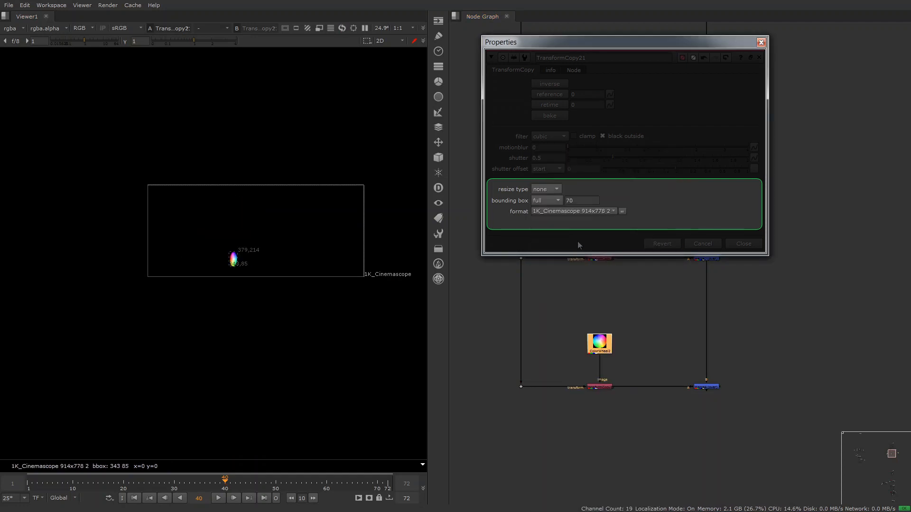
- Set the TransformCopy's format to root.format 2048x1080, and switch its filter through Keys and Lanczos4 back to cubic
{"action": "left_click", "coordinate": [576, 211]}
{"action": "left_click", "coordinate": [594, 167]}
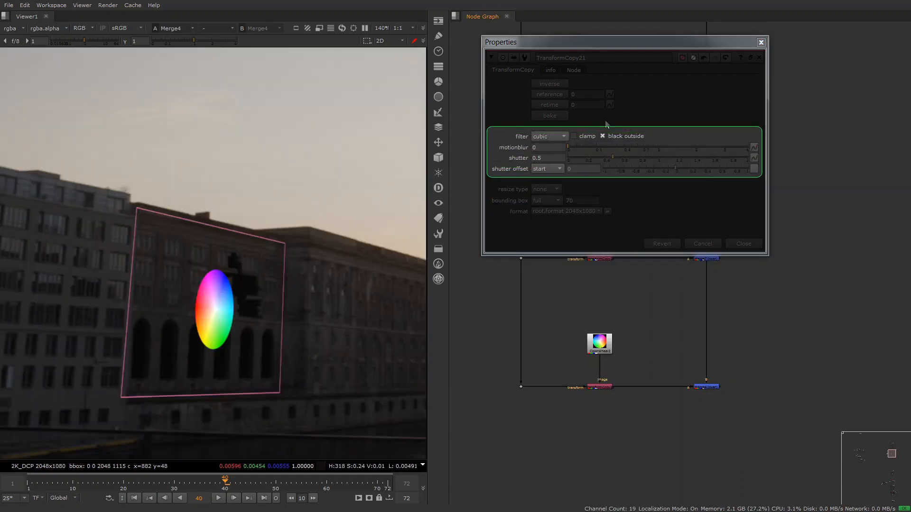
{"action": "left_click", "coordinate": [558, 135]}
{"action": "left_click", "coordinate": [556, 142]}
{"action": "left_click", "coordinate": [556, 137]}
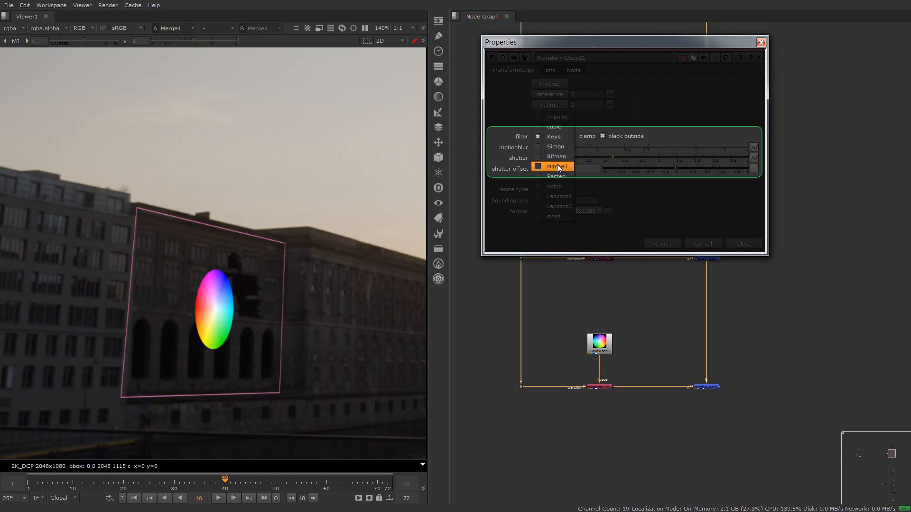
{"action": "left_click", "coordinate": [556, 187]}
{"action": "left_click", "coordinate": [562, 136]}
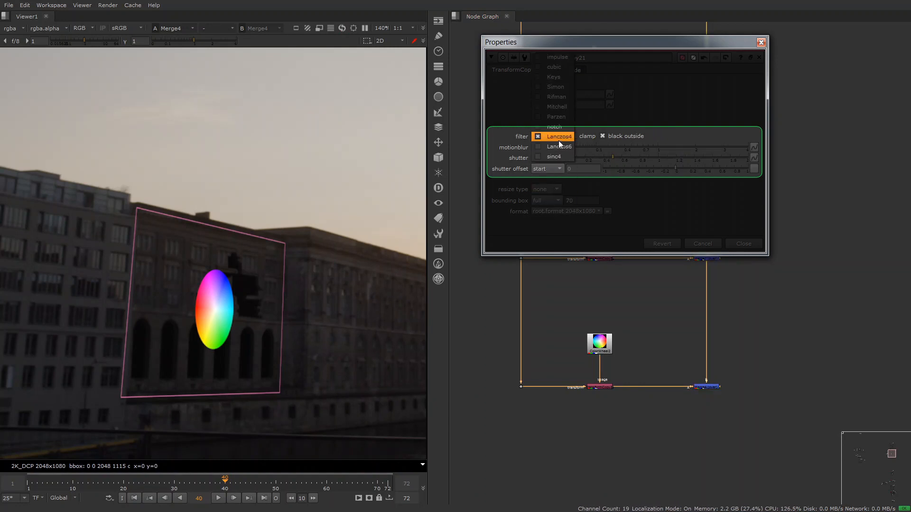
{"action": "left_click", "coordinate": [556, 77]}
- Set the TransformCopy's motionblur to 1 and its shutter to 5
{"action": "double_click", "coordinate": [545, 150]}
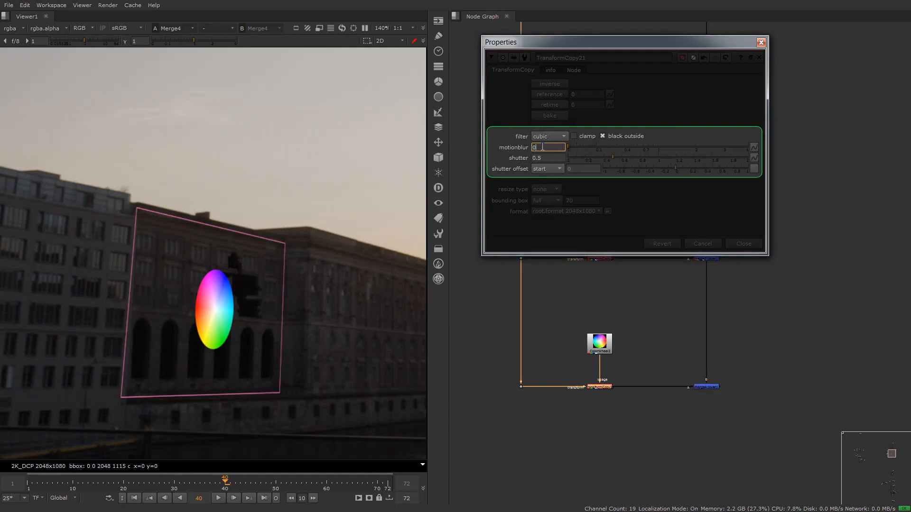
{"action": "type", "text": "1"}
{"action": "key", "text": "Return"}
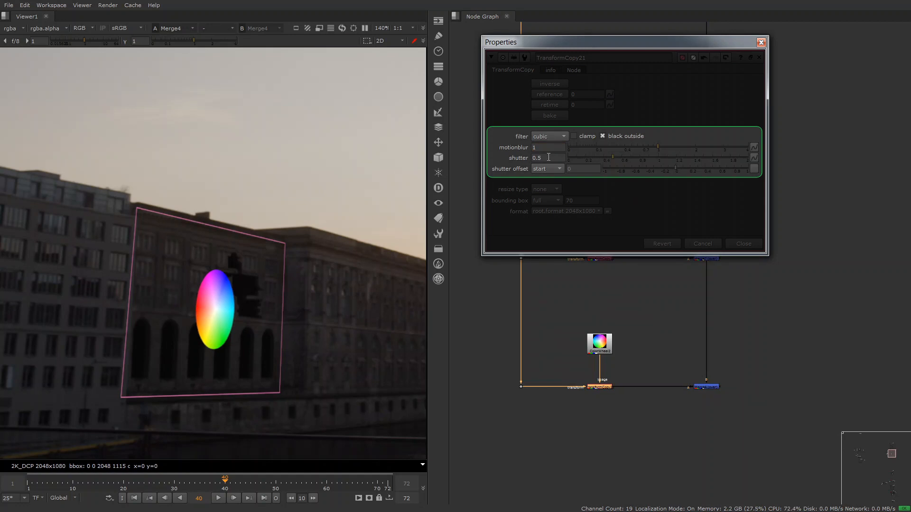
{"action": "left_click_drag", "start_coordinate": [548, 157], "coordinate": [512, 160]}
{"action": "type", "text": "5"}
{"action": "key", "text": "Return"}
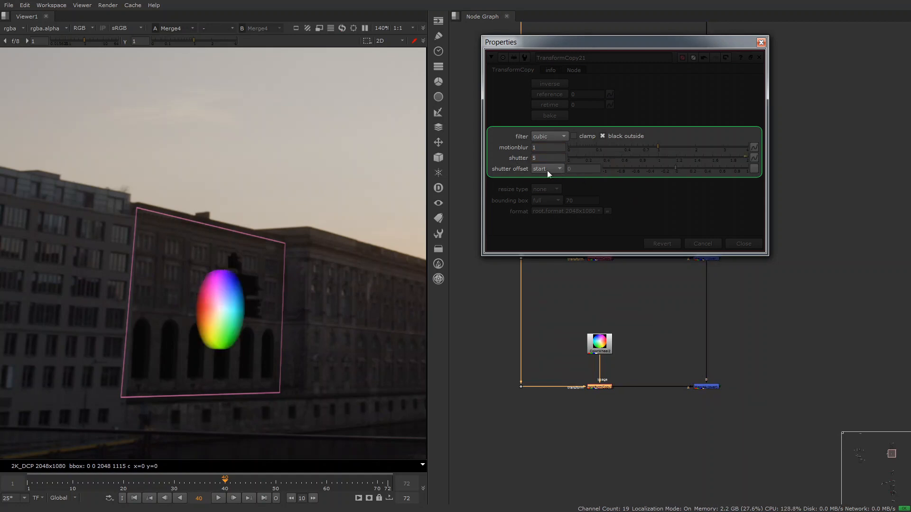
{"action": "left_click", "coordinate": [554, 160]}
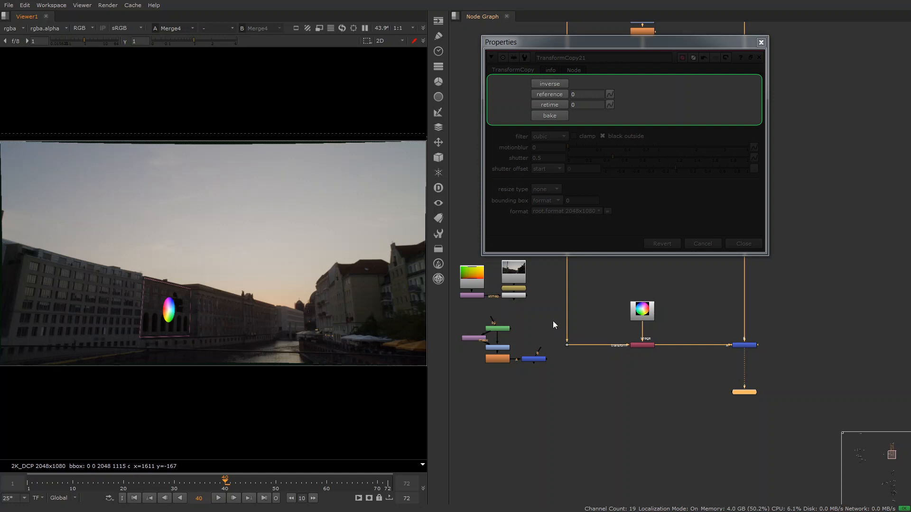
- Replace the ColorWheel with the plate's STMap branch as the TransformCopy's image input, and view the TransformCopy output
{"action": "middle_click_drag", "start_coordinate": [553, 320], "coordinate": [559, 346]}
{"action": "mouse_move", "coordinate": [522, 323]}
{"action": "left_mouse_down"}
{"action": "mouse_move", "coordinate": [653, 313]}
{"action": "mouse_move", "coordinate": [623, 316]}
{"action": "left_mouse_up"}
{"action": "key", "text": "1"}
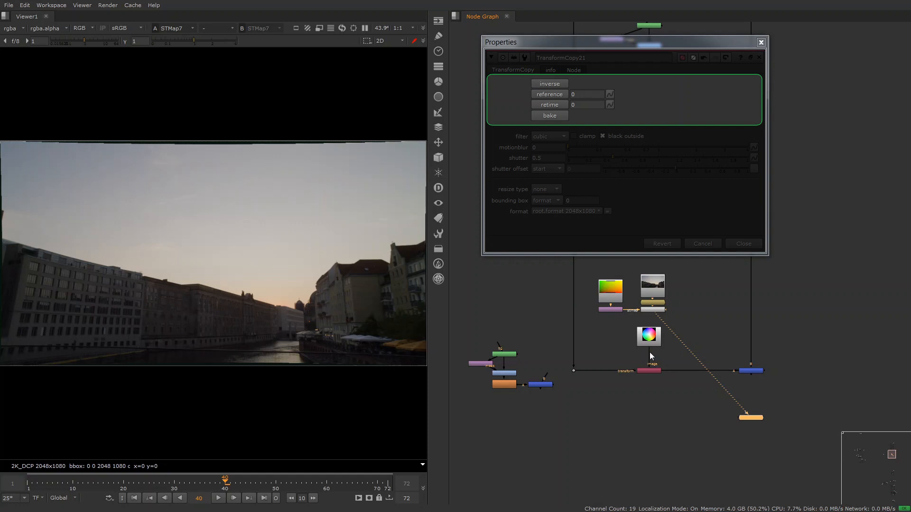
{"action": "left_click_drag", "start_coordinate": [668, 315], "coordinate": [644, 395]}
{"action": "left_click", "coordinate": [649, 333]}
{"action": "key", "text": "1"}
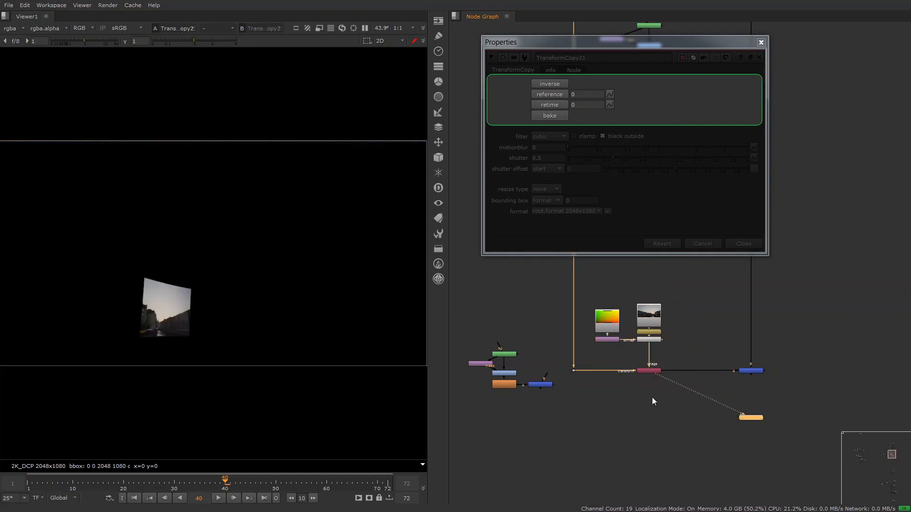
- Turn on inverse for the TransformCopy and play the stabilized plate
{"action": "middle_click_drag", "start_coordinate": [662, 417], "coordinate": [663, 393]}
{"action": "left_click", "coordinate": [547, 93]}
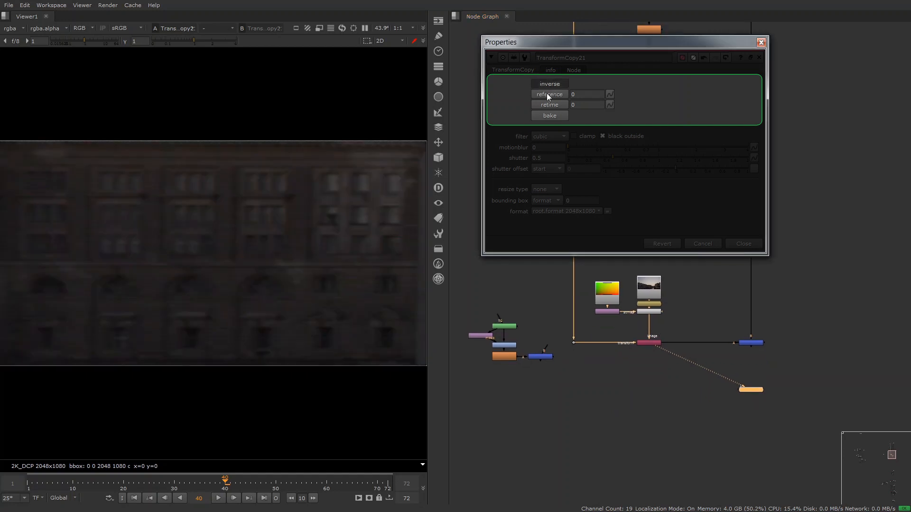
{"action": "key", "text": "l"}
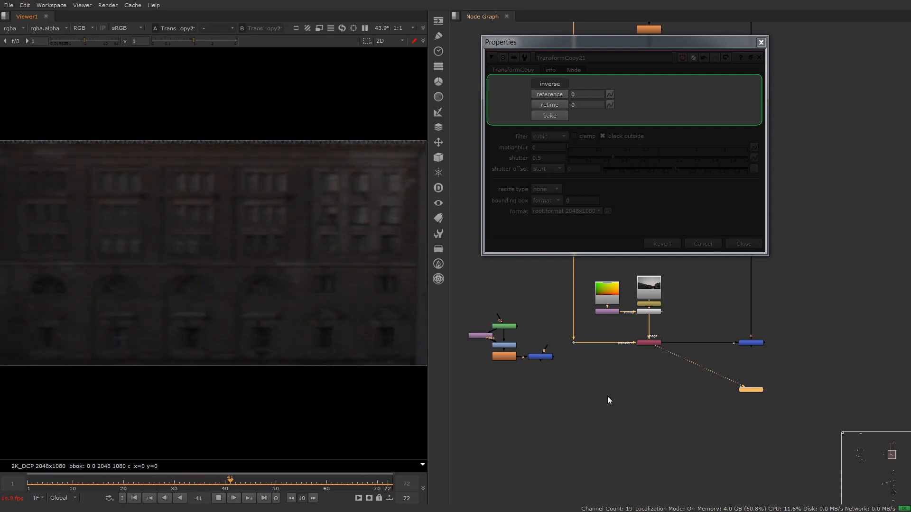
- Place the roto, grade, blur and merge group under the TransformCopy, connect its Merge, view the result, and stop playback
{"action": "left_click_drag", "start_coordinate": [545, 359], "coordinate": [648, 343], "text": "ctrl"}
{"action": "left_click_drag", "start_coordinate": [671, 358], "coordinate": [569, 418]}
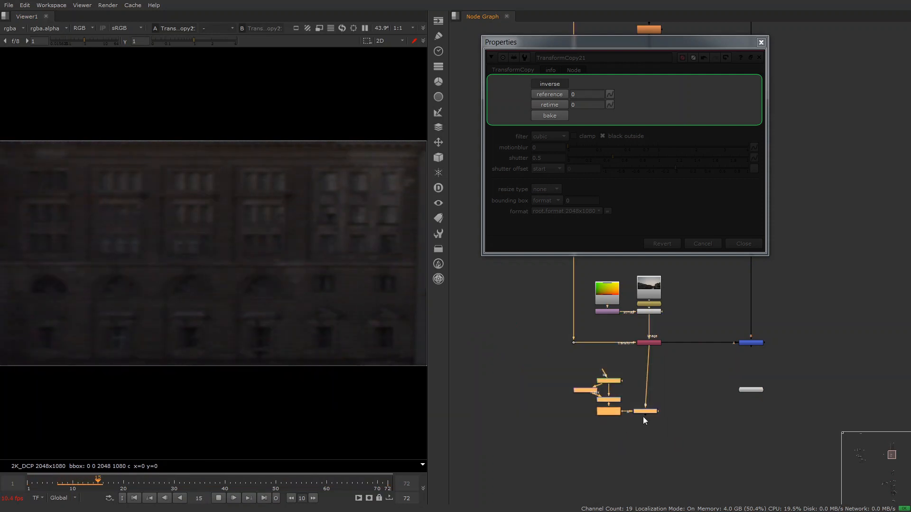
{"action": "left_click_drag", "start_coordinate": [647, 413], "coordinate": [625, 436]}
{"action": "key", "text": "1"}
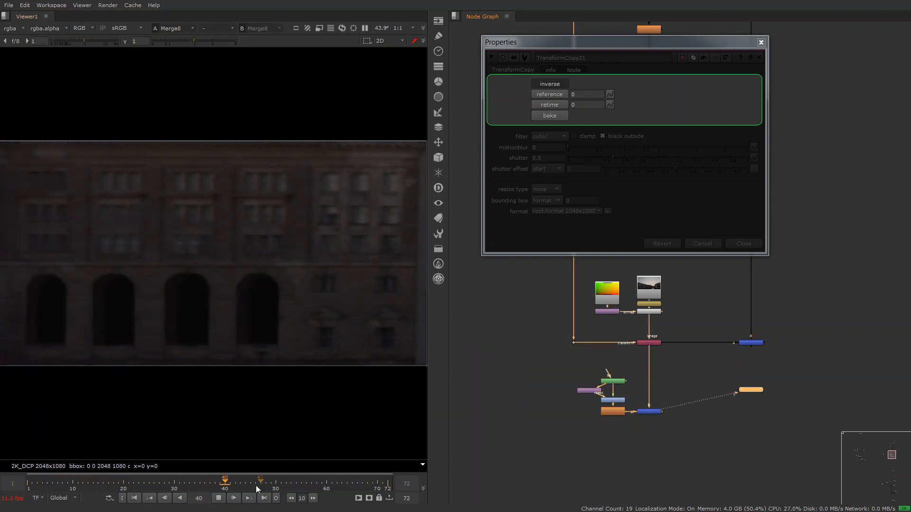
{"action": "left_click", "coordinate": [221, 499]}
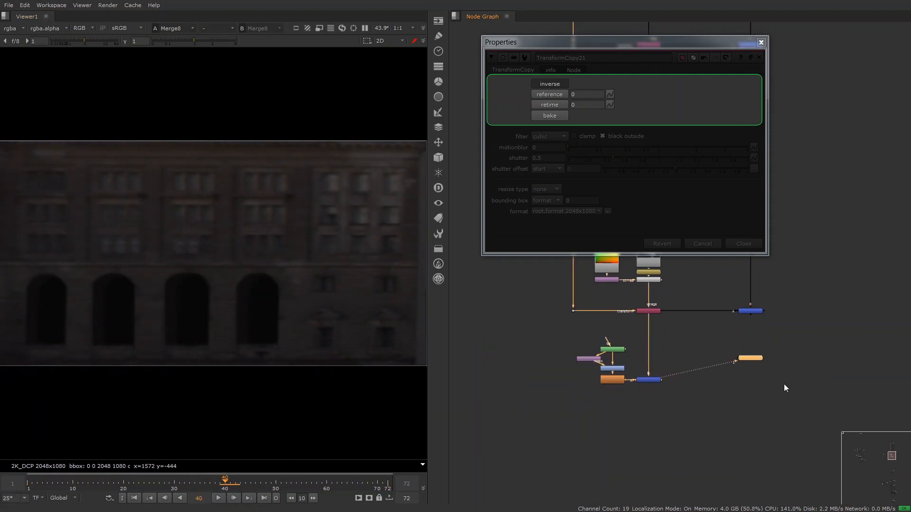
- Duplicate the Dot, TransformCopy and Merge row below the roto group, and feed the patched plate into the copied TransformCopy
{"action": "scroll", "coordinate": [783, 383], "scroll_direction": "down", "scroll_amount": 2}
{"action": "left_click_drag", "start_coordinate": [664, 455], "coordinate": [651, 456]}
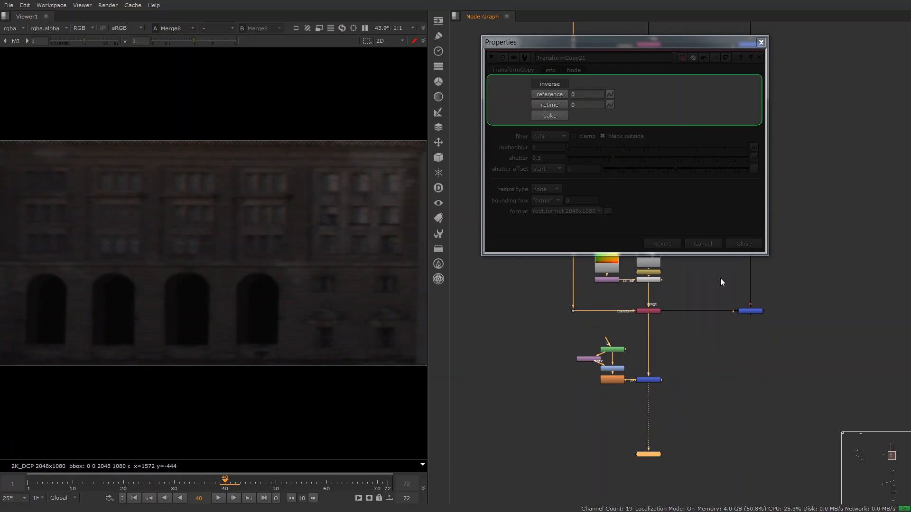
{"action": "left_click_drag", "start_coordinate": [778, 295], "coordinate": [577, 356]}
{"action": "key", "text": "ctrl+c"}
{"action": "key", "text": "ctrl+v"}
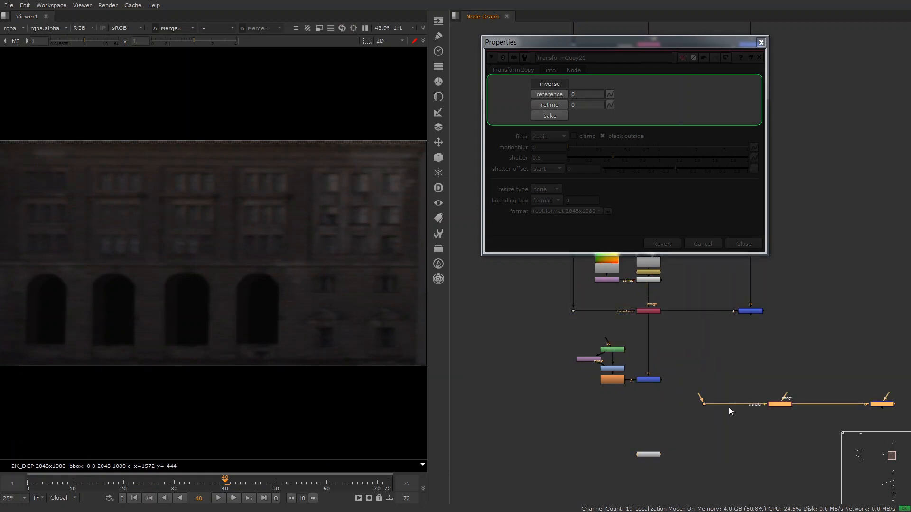
{"action": "mouse_move", "coordinate": [764, 408]}
{"action": "left_mouse_down"}
{"action": "mouse_move", "coordinate": [663, 412]}
{"action": "mouse_move", "coordinate": [649, 382]}
{"action": "left_mouse_up"}
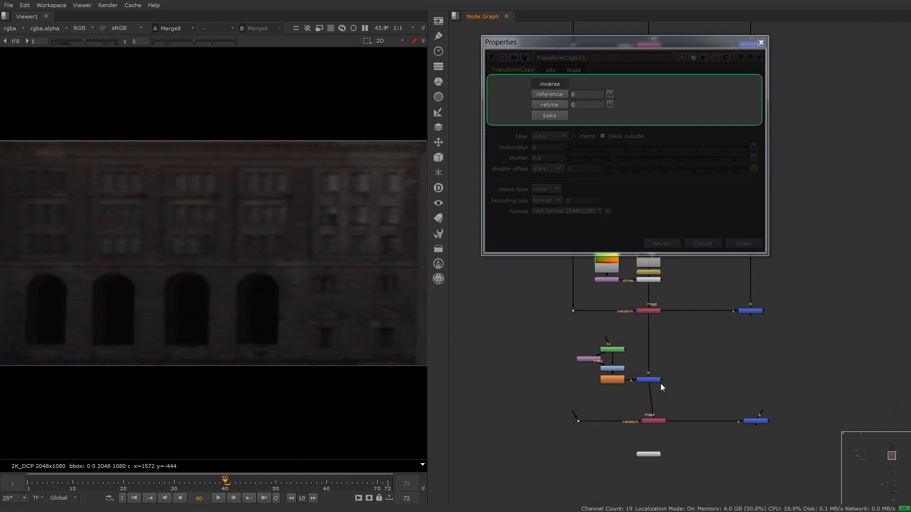
- Align the duplicated row, connect its Dot to the upper Dot and its Merge's B input to the upper Merge
{"action": "left_click_drag", "start_coordinate": [826, 400], "coordinate": [544, 437]}
{"action": "left_click_drag", "start_coordinate": [656, 422], "coordinate": [650, 421]}
{"action": "left_click_drag", "start_coordinate": [570, 409], "coordinate": [572, 311]}
{"action": "left_click_drag", "start_coordinate": [756, 409], "coordinate": [754, 311]}
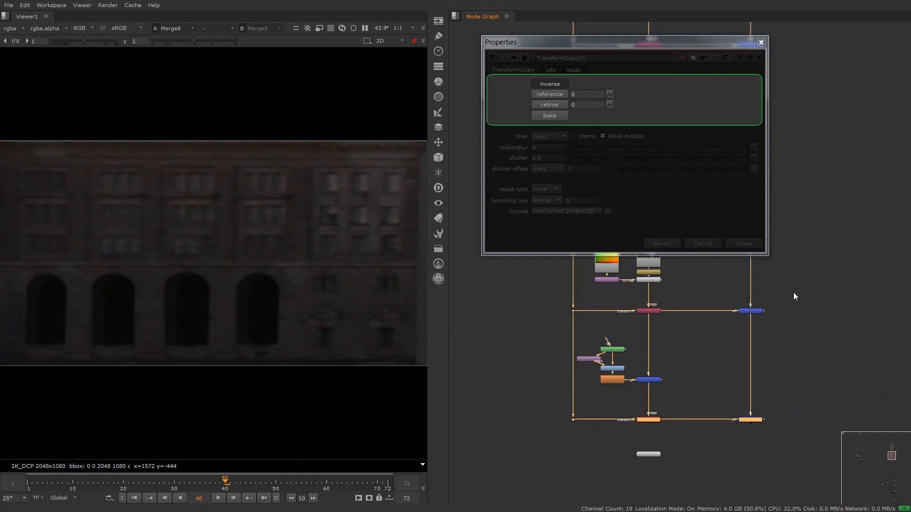
- Disable the upper Merge and view the lower TransformCopy's output
{"action": "left_click", "coordinate": [753, 311]}
{"action": "key", "text": "d"}
{"action": "left_click", "coordinate": [648, 419]}
{"action": "key", "text": "1"}
- View the lower Merge and toggle it off and on to compare the patch against the plate
{"action": "left_click_drag", "start_coordinate": [790, 393], "coordinate": [717, 453]}
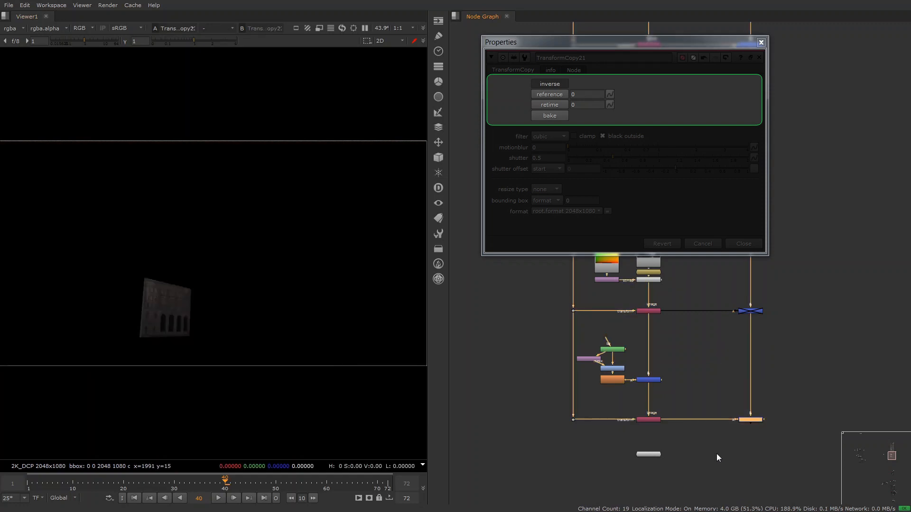
{"action": "key", "text": "1"}
{"action": "left_click_drag", "start_coordinate": [698, 454], "coordinate": [699, 456]}
{"action": "key", "text": "d"}
{"action": "key", "text": "d"}
{"action": "key", "text": "d"}
{"action": "key", "text": "d"}
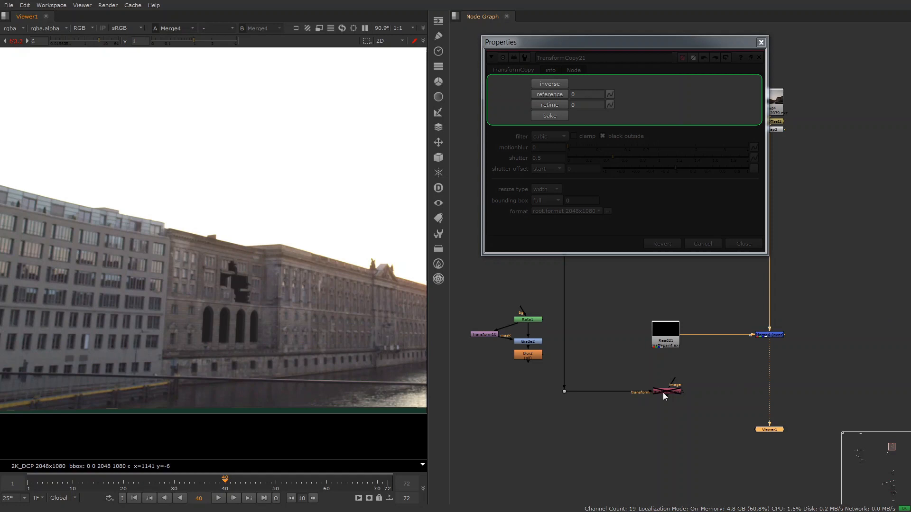
- Examine the Blur2, Read21 and Merge4 outputs one after another in the viewer
{"action": "left_click_drag", "start_coordinate": [584, 349], "coordinate": [498, 372]}
{"action": "key", "text": "1"}
{"action": "key", "text": "f"}
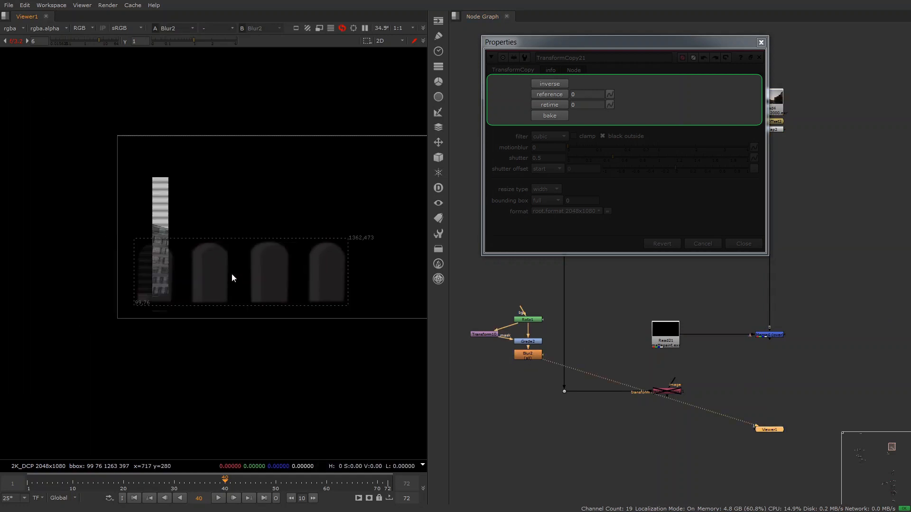
{"action": "middle_click_drag", "start_coordinate": [232, 274], "coordinate": [193, 292]}
{"action": "left_click_drag", "start_coordinate": [703, 302], "coordinate": [638, 354]}
{"action": "key", "text": "1"}
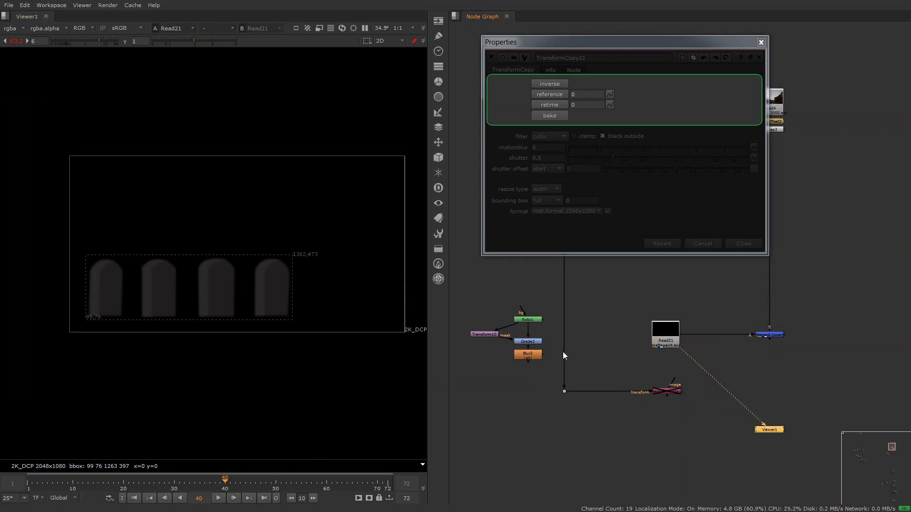
{"action": "scroll", "coordinate": [193, 299], "scroll_direction": "up", "scroll_amount": 4}
{"action": "left_click_drag", "start_coordinate": [854, 304], "coordinate": [740, 381]}
{"action": "key", "text": "1"}
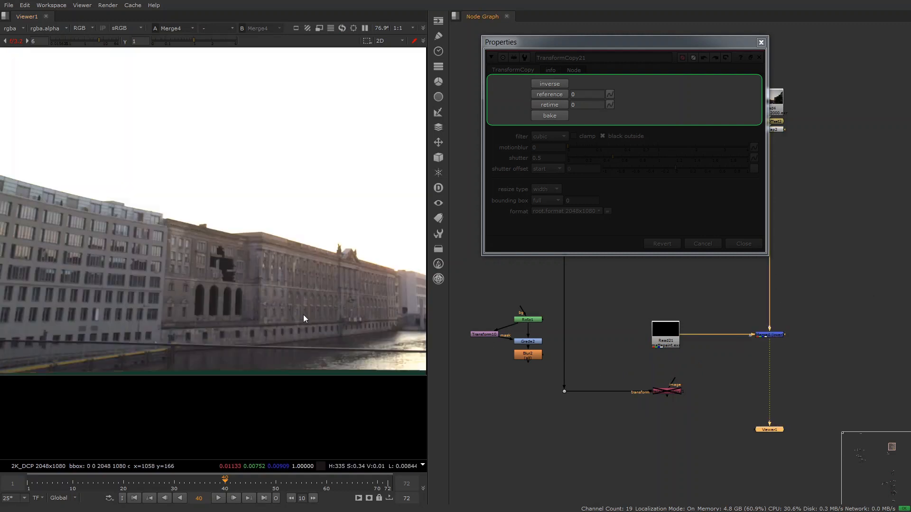
- Play the Merge4 composite to check how the patch moves against the building, and stop playback
{"action": "key", "text": "l"}
{"action": "scroll", "coordinate": [279, 307], "scroll_direction": "up", "scroll_amount": 2}
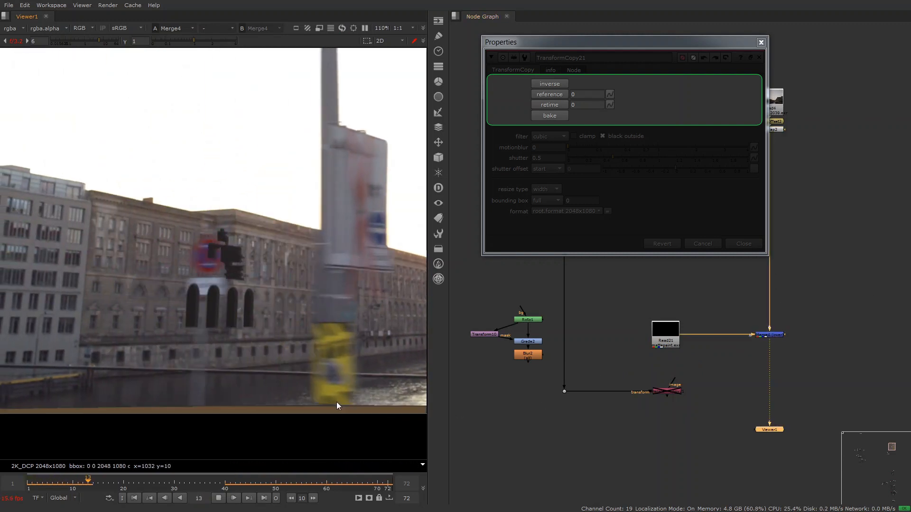
{"action": "key", "text": "k"}
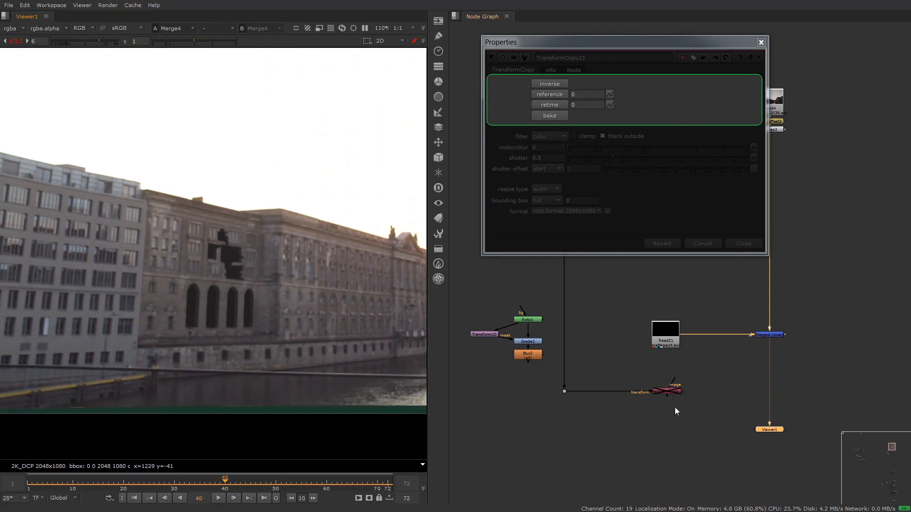
- Connect the disabled TransformCopy between Read21 and the Merge, move the Merge level with it, and view the TransformCopy output
{"action": "left_click_drag", "start_coordinate": [674, 381], "coordinate": [666, 336]}
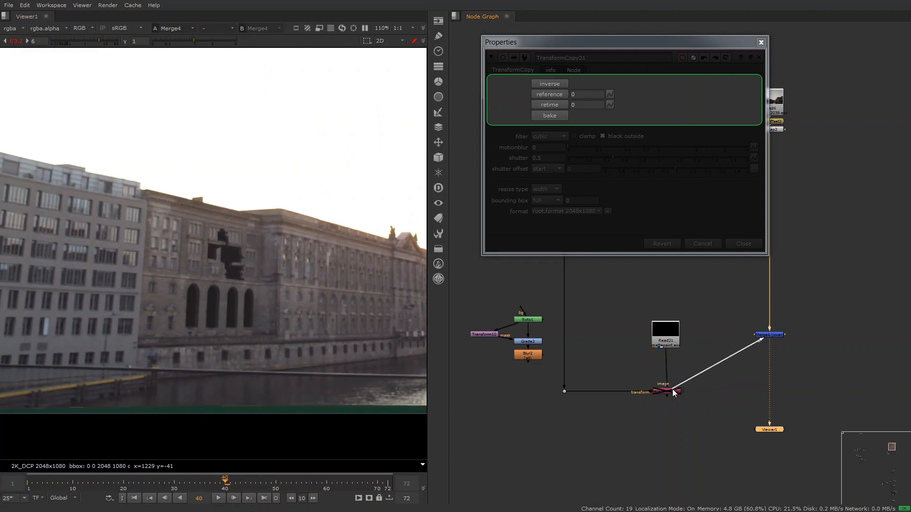
{"action": "left_click_drag", "start_coordinate": [764, 340], "coordinate": [767, 390]}
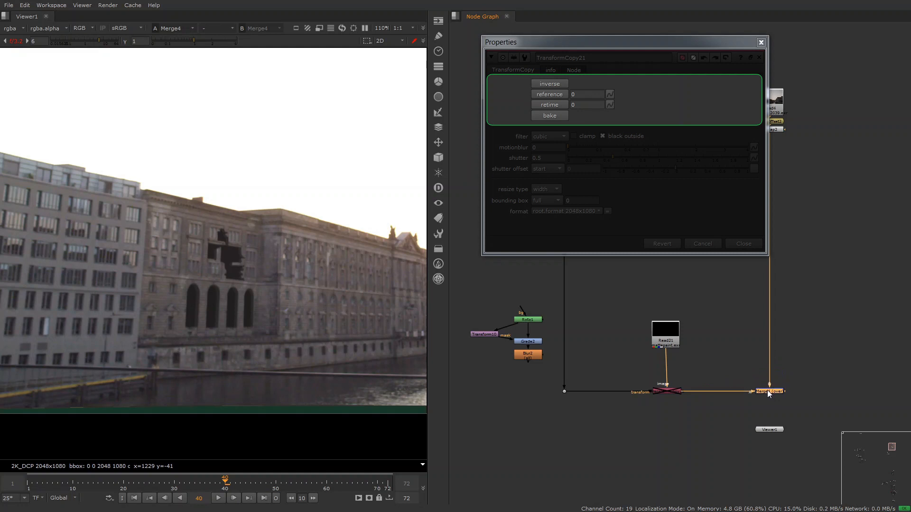
{"action": "left_click_drag", "start_coordinate": [712, 368], "coordinate": [616, 432]}
{"action": "key", "text": "1"}
{"action": "left_click_drag", "start_coordinate": [654, 346], "coordinate": [656, 347]}
{"action": "left_click_drag", "start_coordinate": [710, 363], "coordinate": [645, 412]}
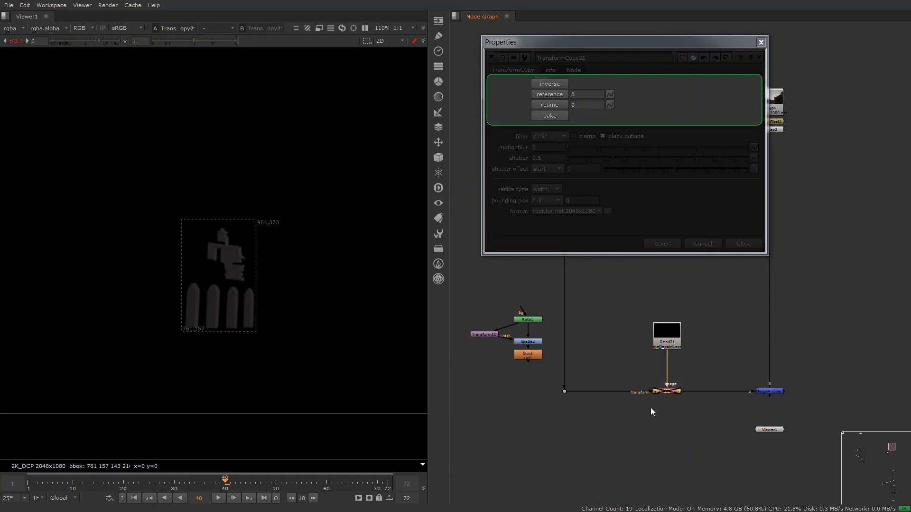
- Enable the TransformCopy and view the Merge4 composite
{"action": "key", "text": "d"}
{"action": "left_click", "coordinate": [773, 390]}
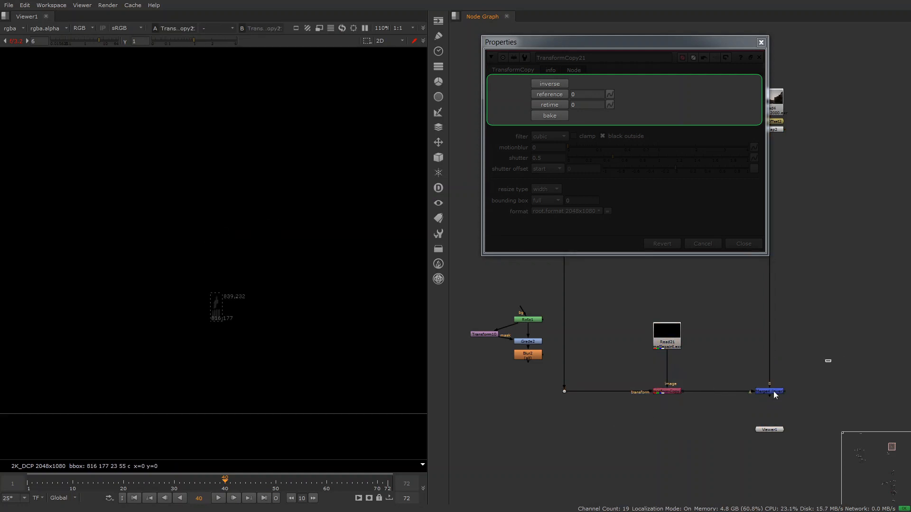
{"action": "key", "text": "1"}
- Turn on the TransformCopy's reference at frame 40 and play the composite
{"action": "left_click", "coordinate": [551, 94]}
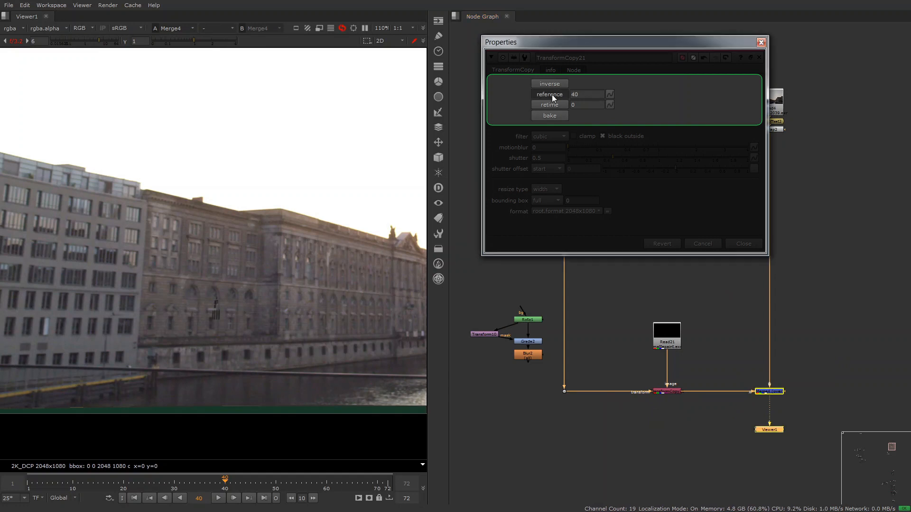
{"action": "key", "text": "l"}
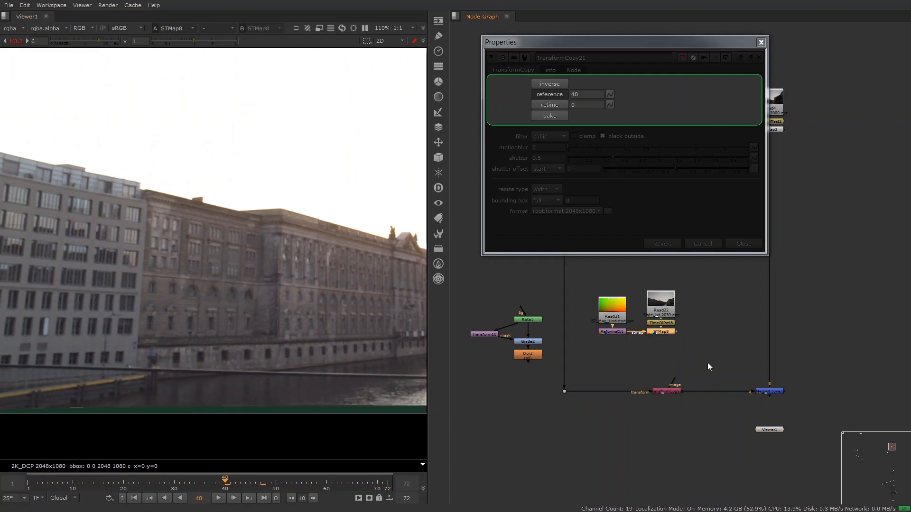
- Add a FrameHold node after the plate's STMap and set its first frame to 5
{"action": "key", "text": "Tab"}
{"action": "type", "text": "frame"}
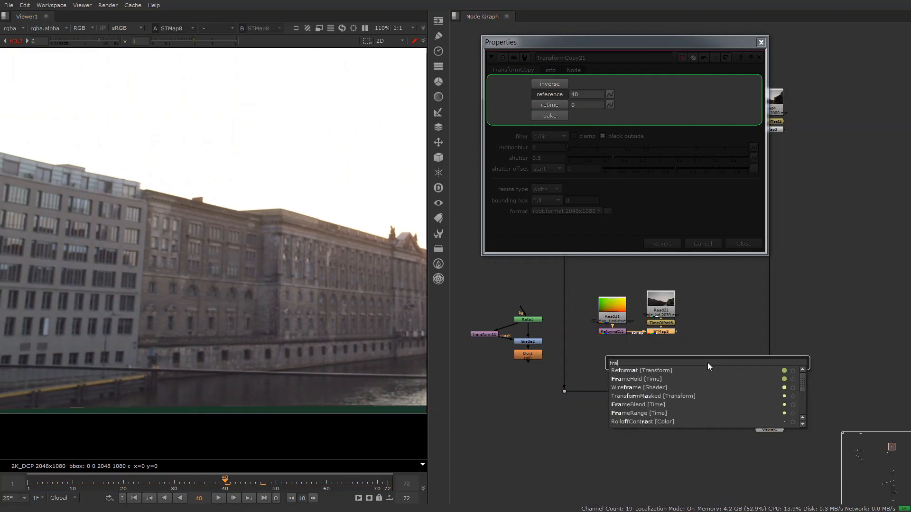
{"action": "key", "text": "Return"}
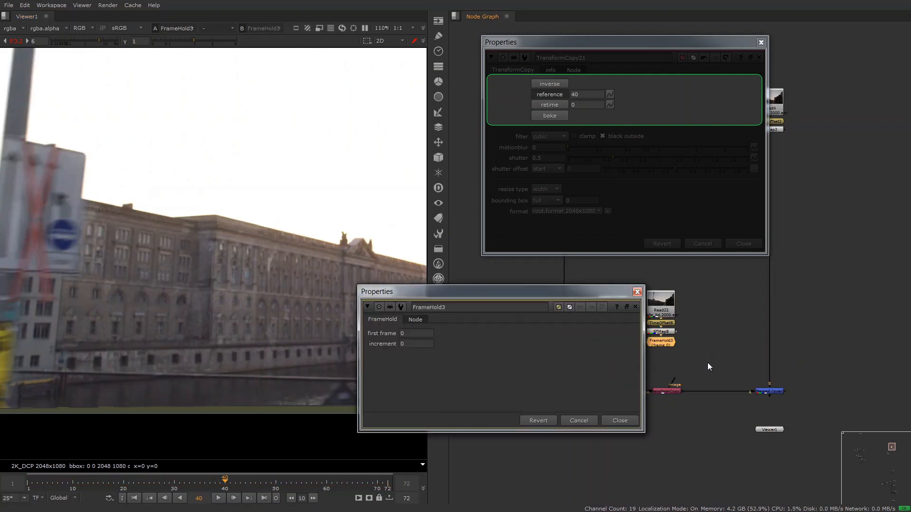
{"action": "left_click", "coordinate": [420, 333]}
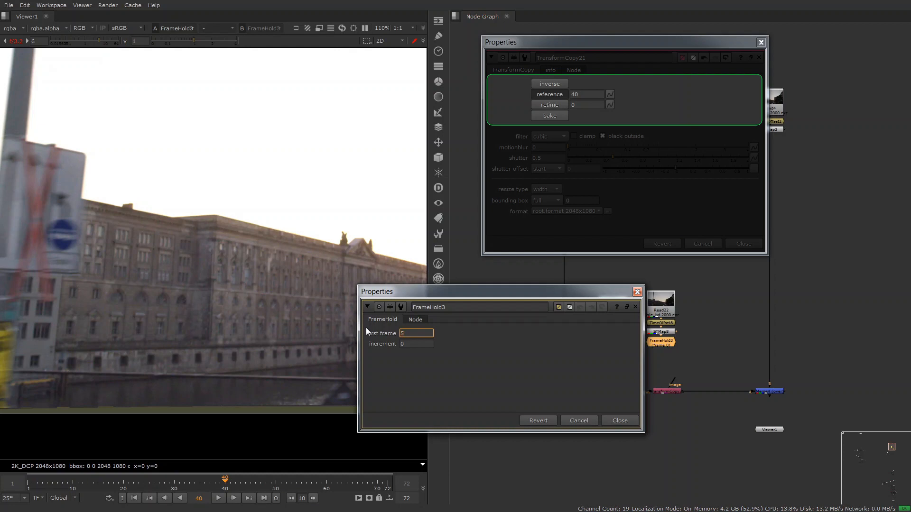
{"action": "type", "text": "5"}
{"action": "key", "text": "Return"}
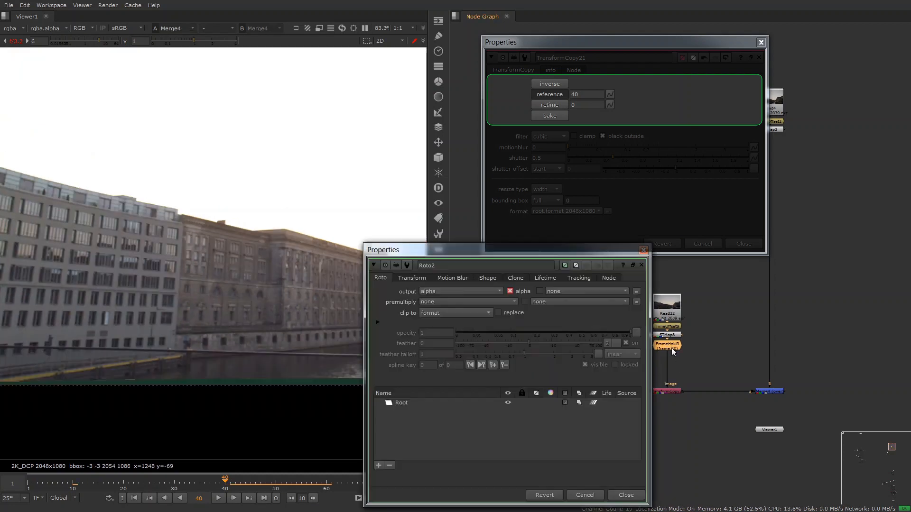
- Draw a closed four-point Bezier roto around the front section of the brown building with Roto2 after the FrameHold
{"action": "scroll", "coordinate": [184, 233], "scroll_direction": "up", "scroll_amount": 2}
{"action": "left_click", "coordinate": [177, 210]}
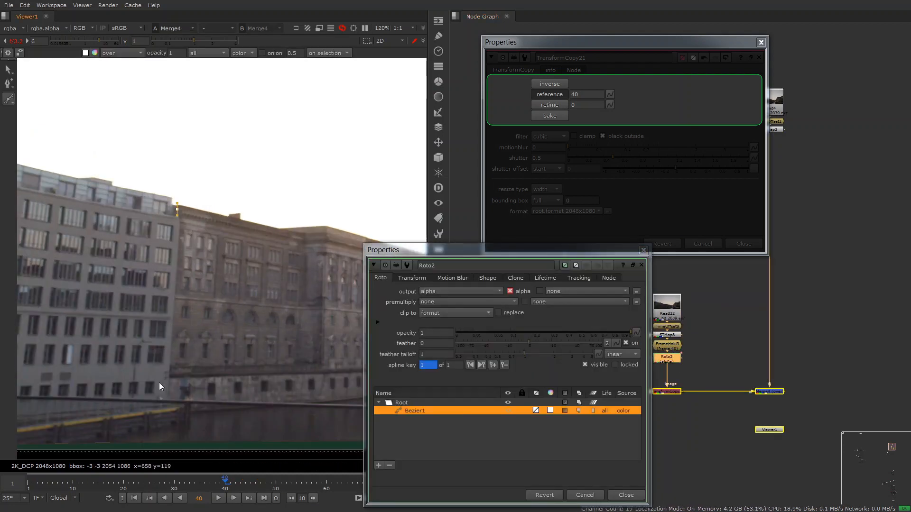
{"action": "left_click", "coordinate": [168, 378]}
{"action": "left_click", "coordinate": [300, 373]}
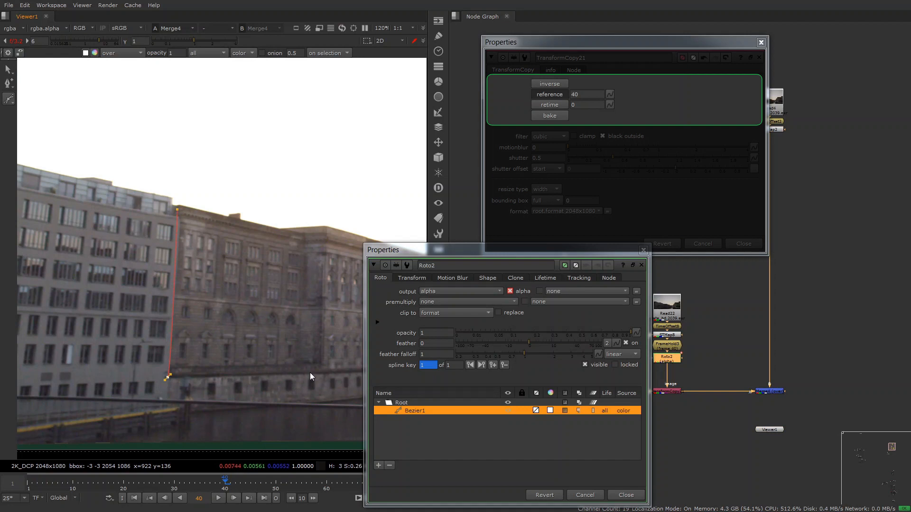
{"action": "left_click", "coordinate": [310, 232]}
{"action": "left_click", "coordinate": [177, 211]}
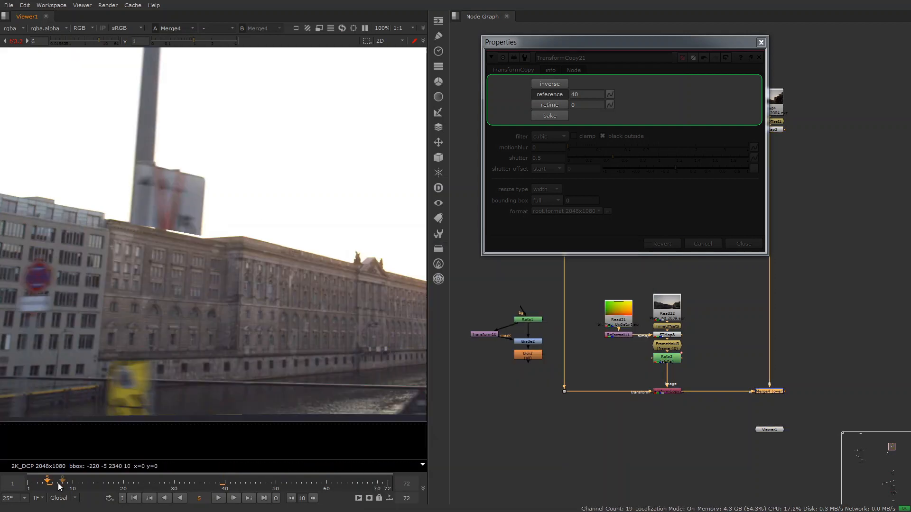
- Toggle the selected Merge off and on to compare the patch with the plate, and step one frame forward
{"action": "key", "text": "d"}
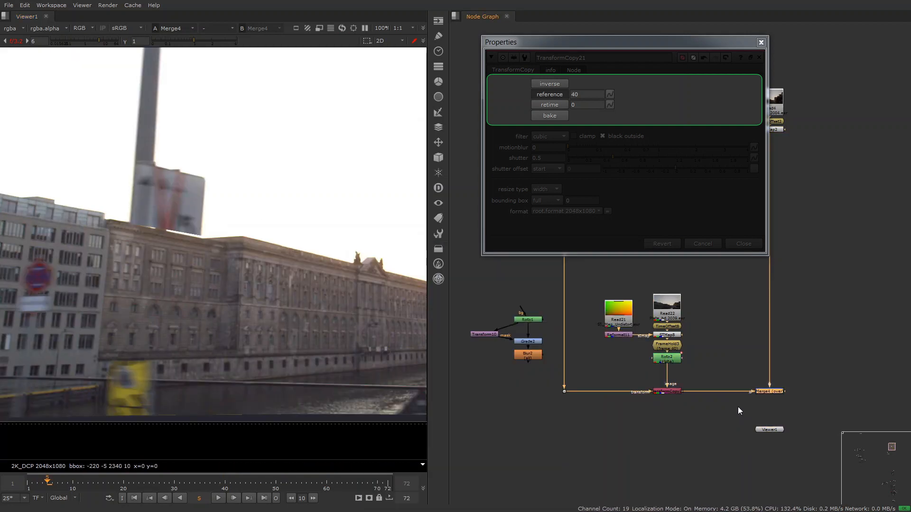
{"action": "key", "text": "d"}
{"action": "key", "text": "Right"}
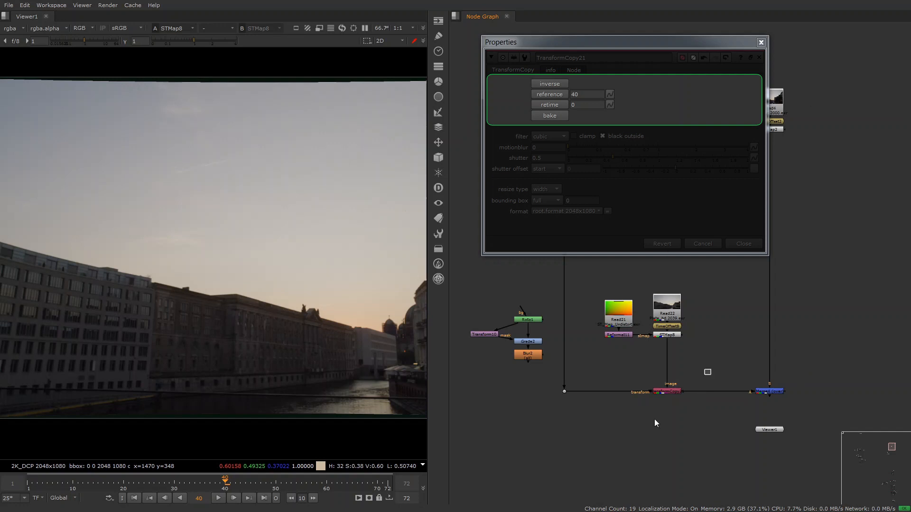
- View the TransformCopy output with inverse turned on, and toggle its reference at frame 40
{"action": "key", "text": "1"}
{"action": "left_click", "coordinate": [560, 84]}
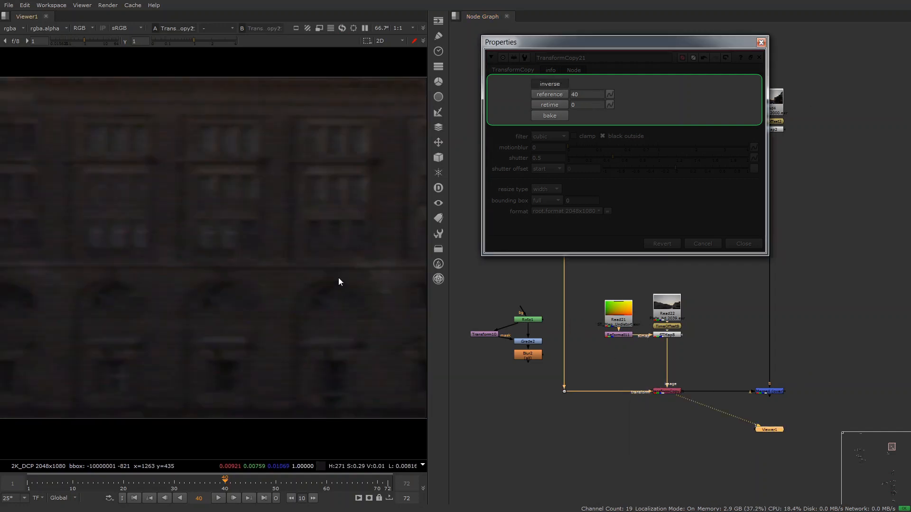
{"action": "left_click", "coordinate": [559, 92]}
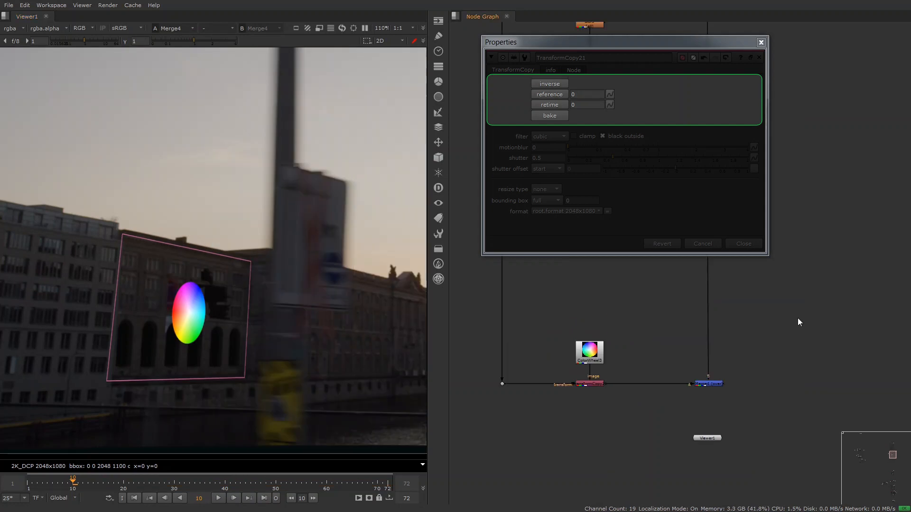
- Add a TimeWarp node with input frame 0 and place it on the plate connection above the Merge
{"action": "key", "text": "Tab"}
{"action": "type", "text": "timewa"}
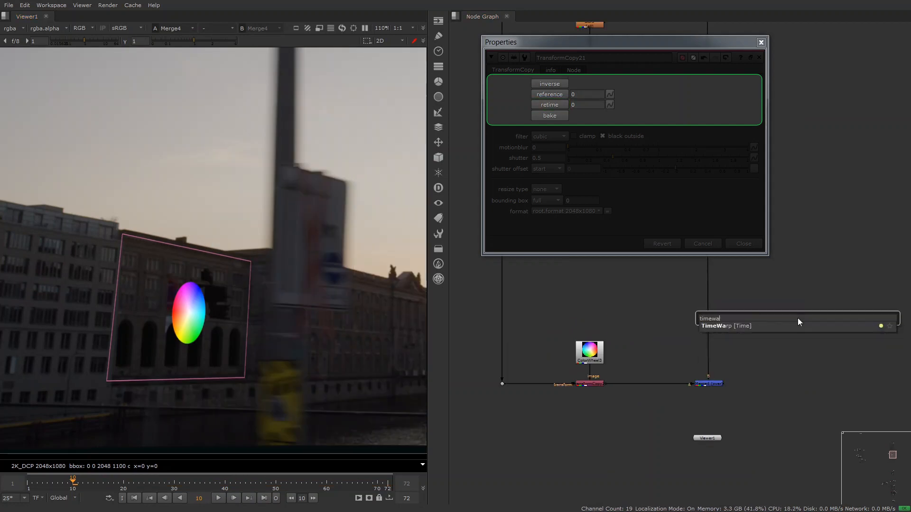
{"action": "type", "text": "rp [Time"}
{"action": "key", "text": "Return"}
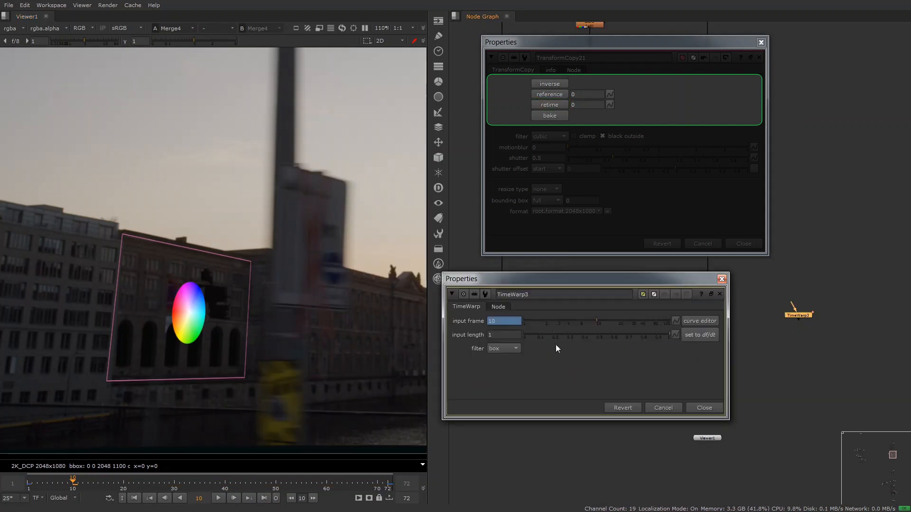
{"action": "type", "text": "0"}
{"action": "key", "text": "Return"}
{"action": "left_click", "coordinate": [704, 408]}
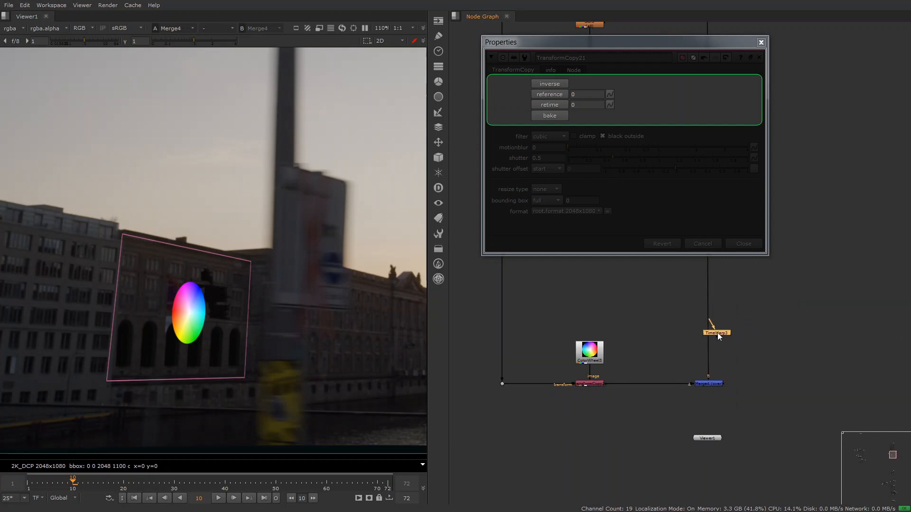
- Link the TransformCopy's retime value to the TimeWarp's input frame and turn retime on
{"action": "double_click", "coordinate": [718, 333]}
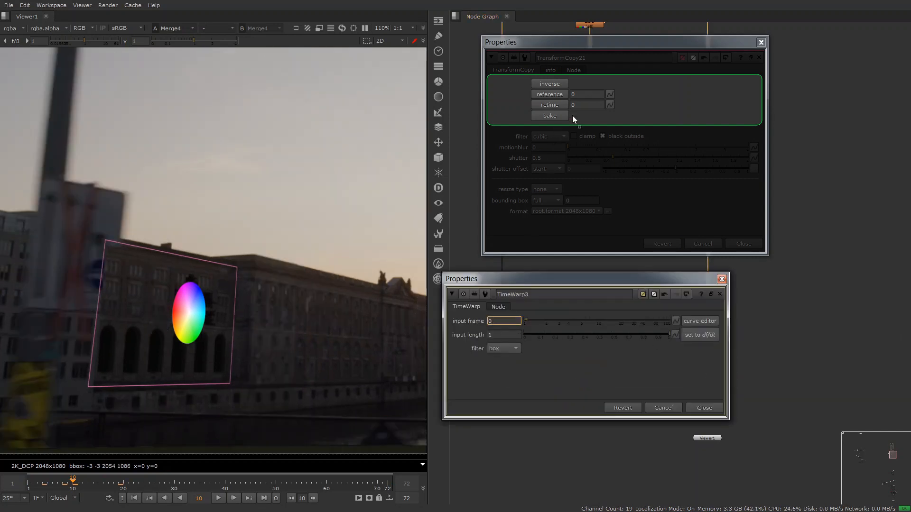
{"action": "left_click", "coordinate": [552, 107]}
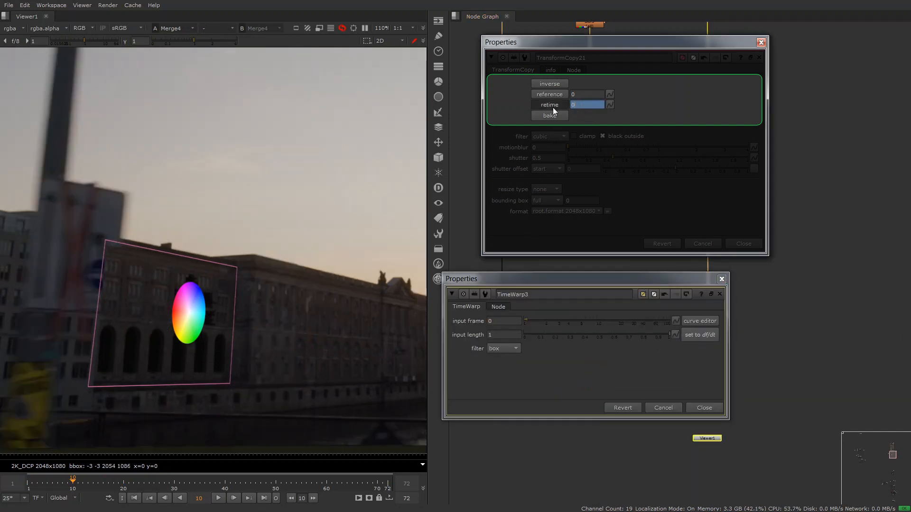
{"action": "left_click", "coordinate": [564, 377]}
- Raise the TimeWarp's input frame in increments past 20 to test the linked retime on the color wheel
{"action": "left_click", "coordinate": [507, 318]}
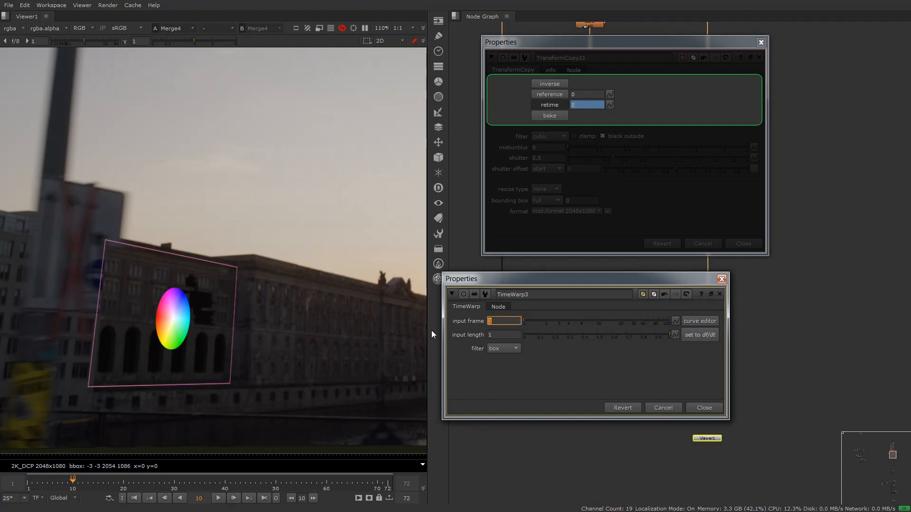
{"action": "key", "text": "Up"}
{"action": "key", "text": "Up"}
{"action": "key", "text": "Up"}
{"action": "key", "text": "Up"}
{"action": "key", "text": "Up"}
{"action": "key", "text": "Up"}
{"action": "key", "text": "Up"}
{"action": "key", "text": "Up"}
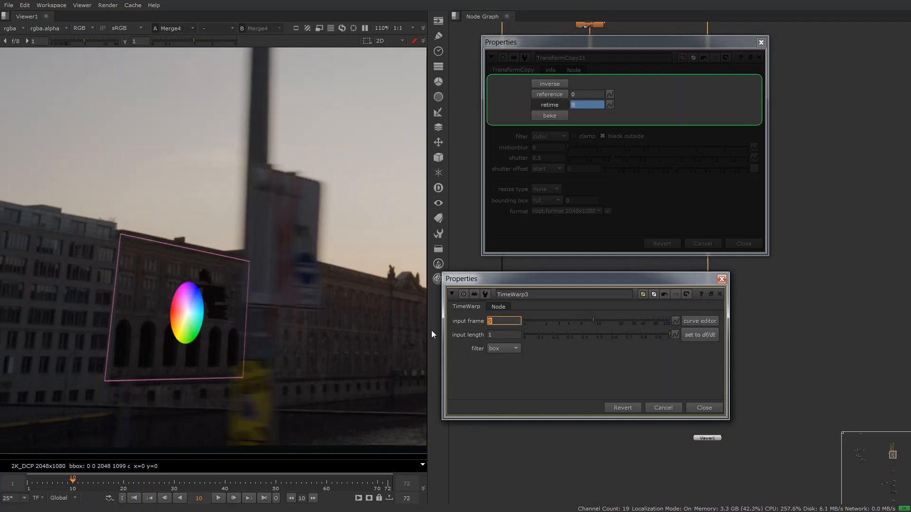
{"action": "key", "text": "Up"}
{"action": "key", "text": "Up"}
{"action": "key", "text": "Up"}
{"action": "key", "text": "Up"}
{"action": "key", "text": "Up"}
{"action": "key", "text": "Up"}
{"action": "key", "text": "Up"}
{"action": "key", "text": "Up"}
{"action": "key", "text": "Up"}
{"action": "key", "text": "Up"}
{"action": "key", "text": "Up"}
{"action": "key", "text": "Up"}
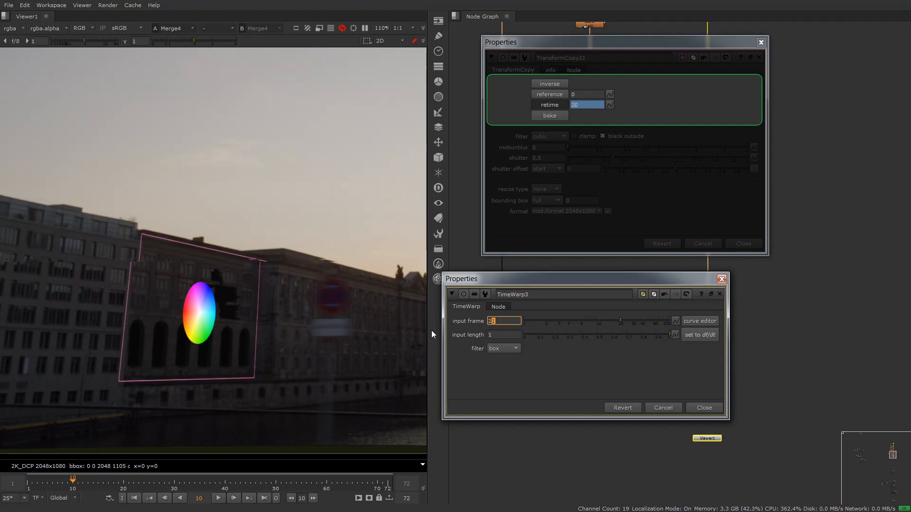
{"action": "key", "text": "Up"}
{"action": "key", "text": "Up"}
{"action": "key", "text": "Up"}
{"action": "key", "text": "Up"}
{"action": "key", "text": "Up"}
{"action": "key", "text": "Up"}
- Set the TimeWarp's lookup expression to frame*2 and play the composite from the first frame
{"action": "key", "text": "equal"}
{"action": "type", "text": "frame*2"}
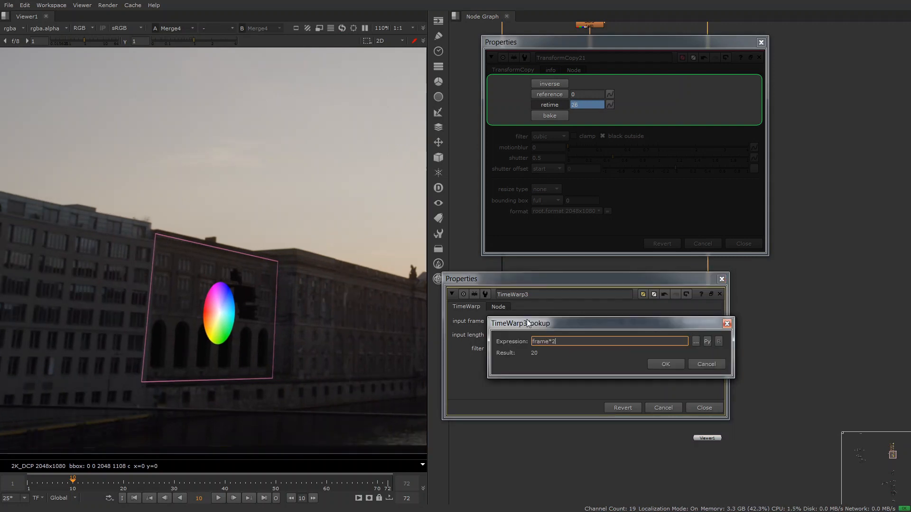
{"action": "key", "text": "Return"}
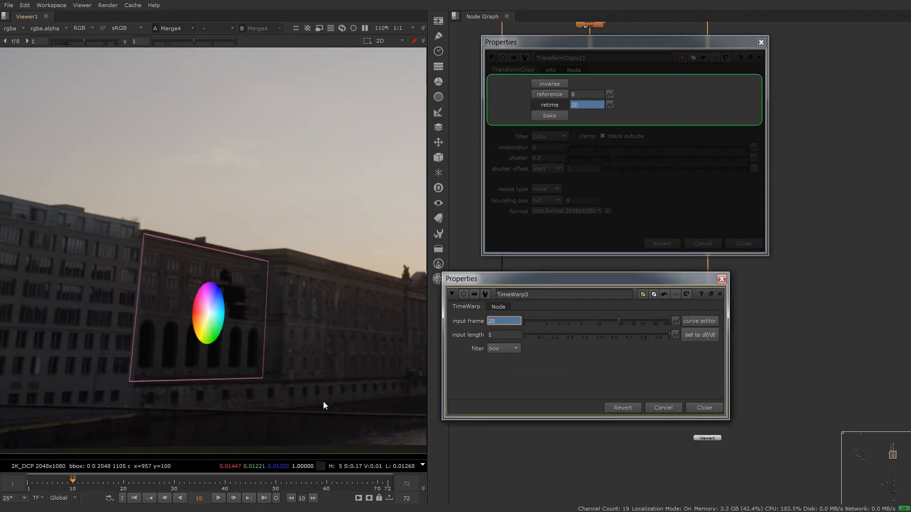
{"action": "key", "text": "Home"}
{"action": "key", "text": "l"}
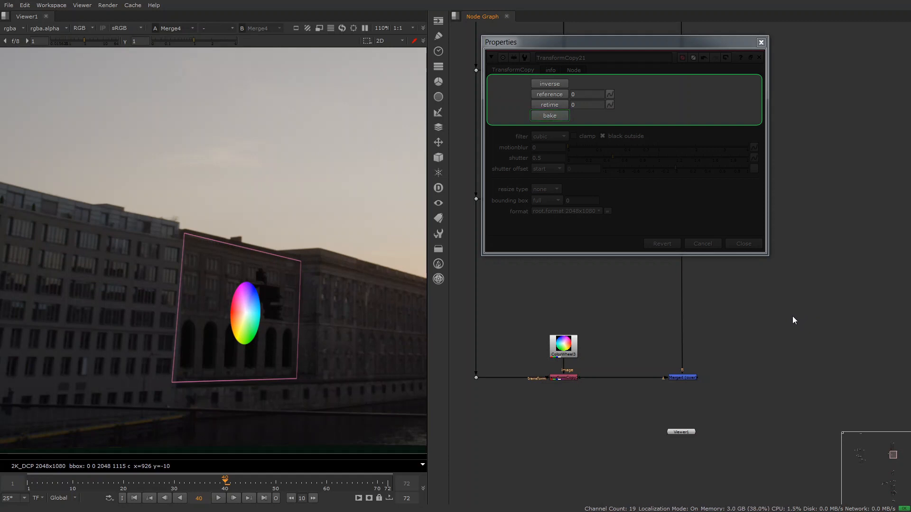
- Bake the TransformCopy over frames 1-72 as corner pin points and reposition the baked nodes in free space
{"action": "left_click", "coordinate": [549, 116]}
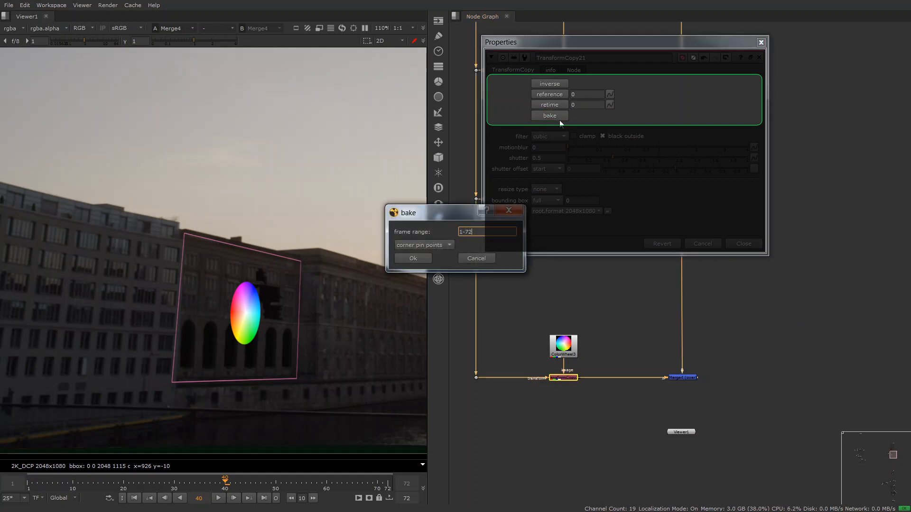
{"action": "left_click", "coordinate": [434, 244]}
{"action": "left_click", "coordinate": [443, 251]}
{"action": "left_click", "coordinate": [445, 246]}
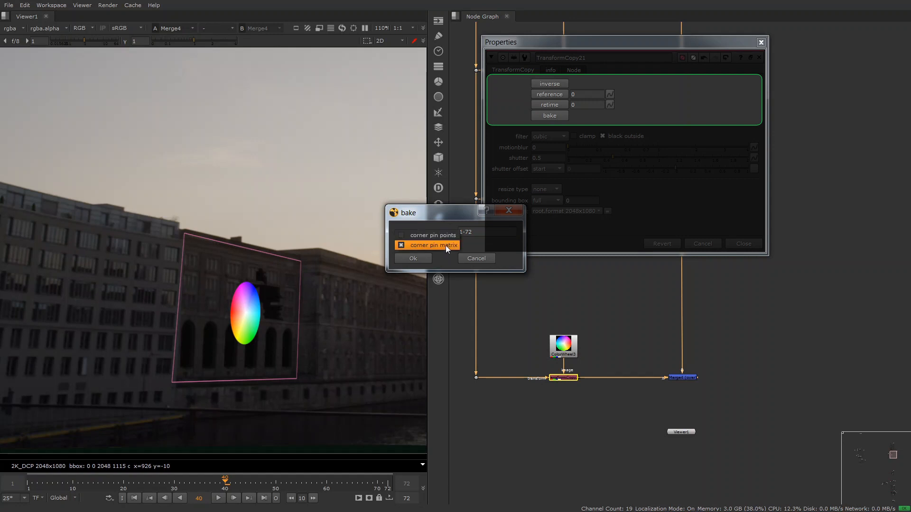
{"action": "left_click", "coordinate": [444, 237]}
{"action": "left_click", "coordinate": [423, 258]}
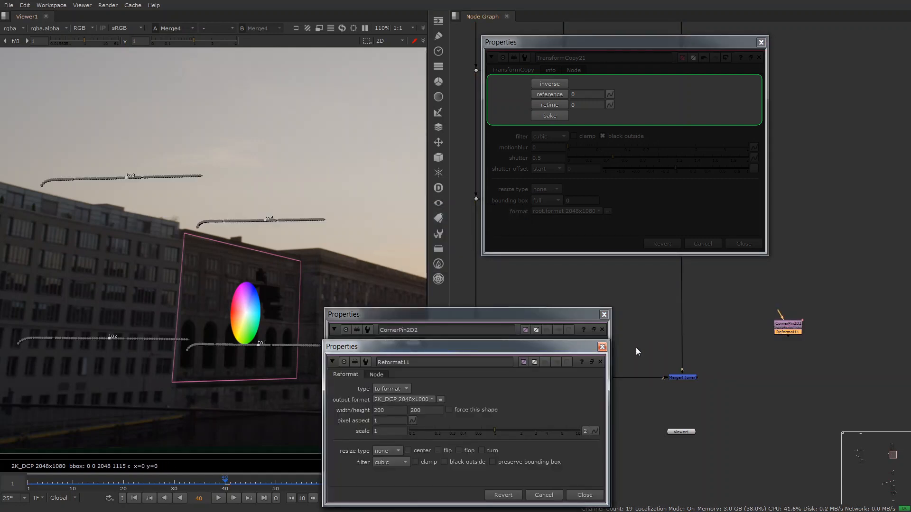
{"action": "left_click_drag", "start_coordinate": [779, 333], "coordinate": [785, 337]}
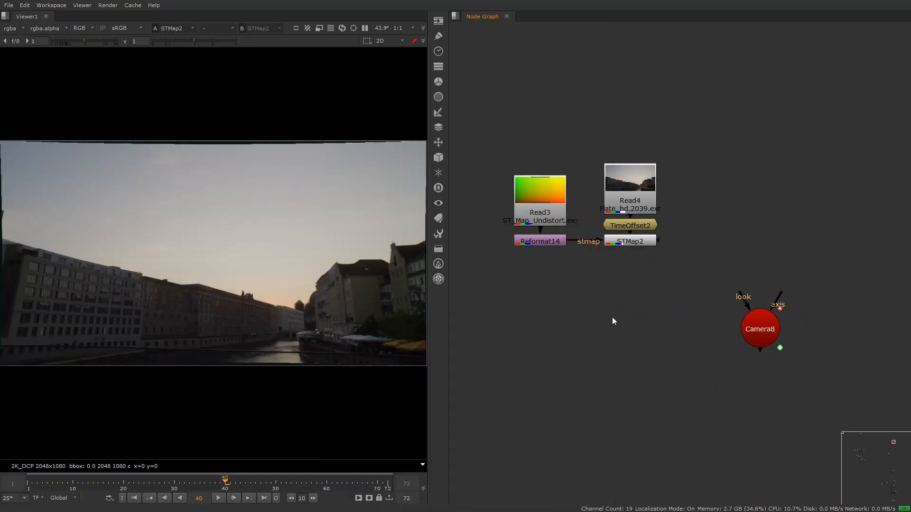
- Create a TransformCopy node, connect Camera8 as its transform and STMap2 as its image, and view its output
{"action": "key", "text": "x"}
{"action": "key", "text": "Return"}
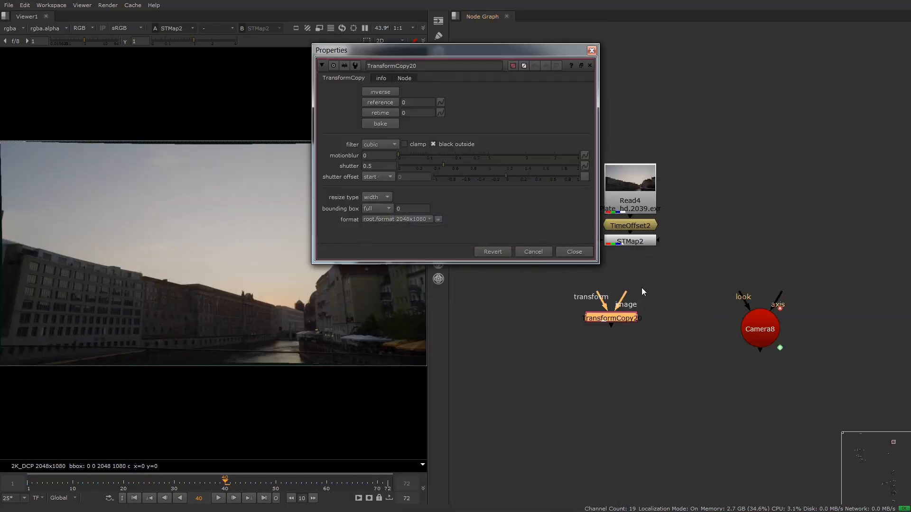
{"action": "left_click_drag", "start_coordinate": [642, 287], "coordinate": [637, 246]}
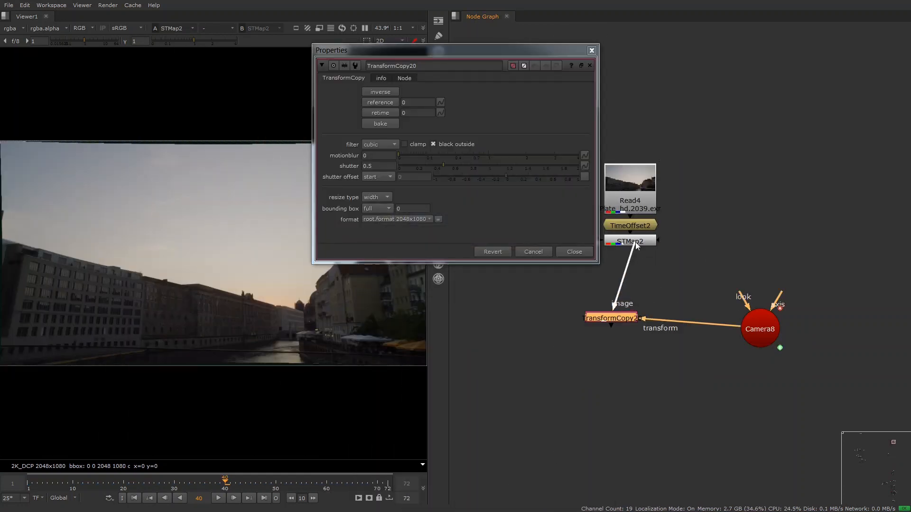
{"action": "left_click_drag", "start_coordinate": [618, 320], "coordinate": [638, 328]}
{"action": "key", "text": "1"}
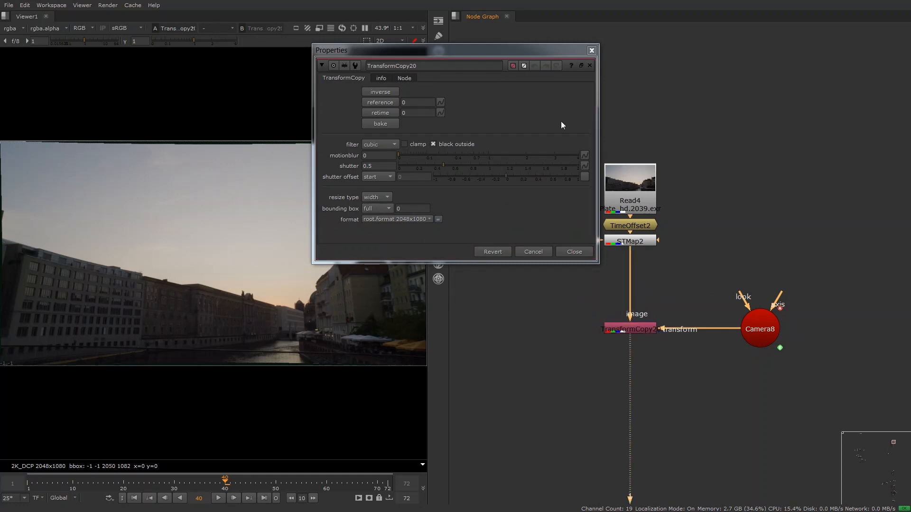
- Set Camera8's window scale to 0.6 and its vertical window translate to -0.2
{"action": "left_click_drag", "start_coordinate": [547, 54], "coordinate": [789, 11]}
{"action": "double_click", "coordinate": [760, 329]}
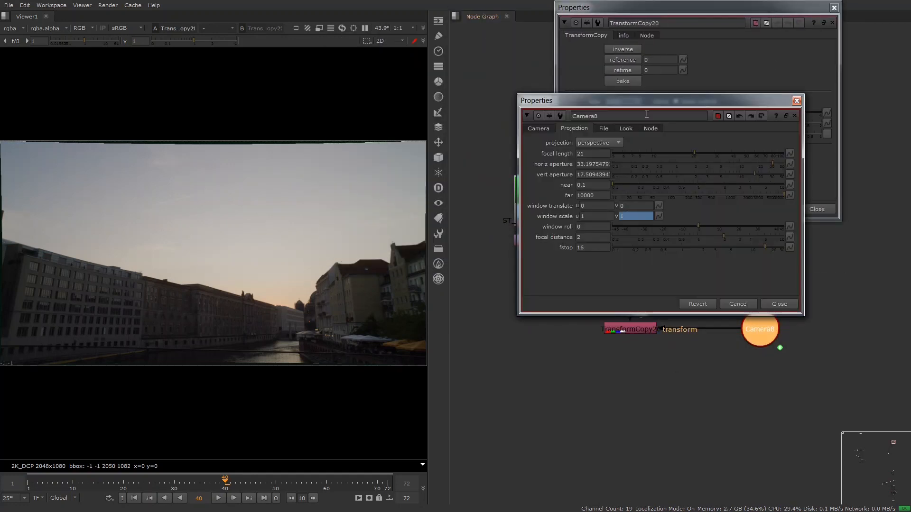
{"action": "type", "text": ".6"}
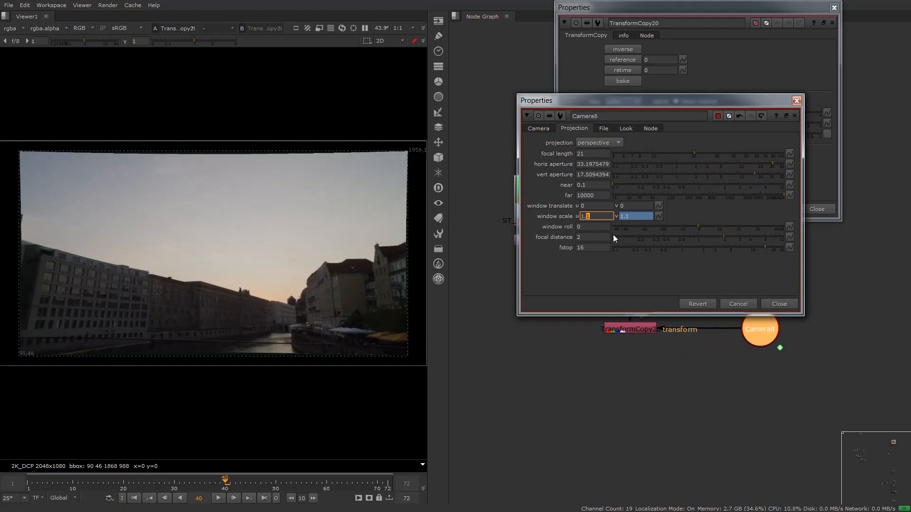
{"action": "left_click", "coordinate": [626, 205]}
{"action": "type", "text": "-0.2"}
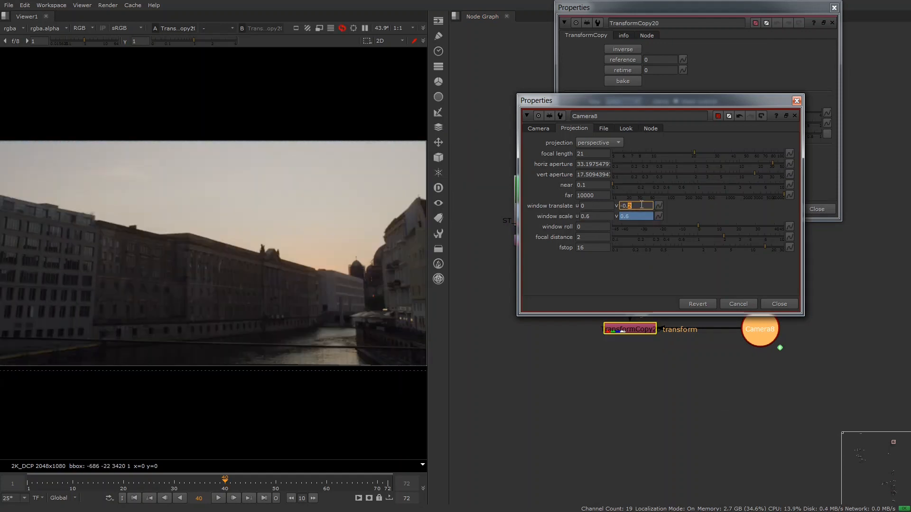
{"action": "key", "text": "Return"}
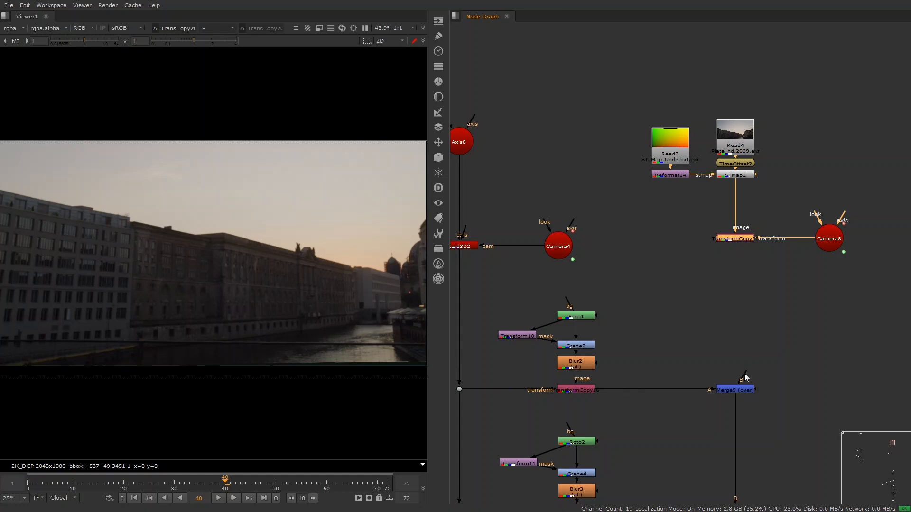
- View the Merge9 and Merge7 composites downstream of the new TransformCopy to examine how the patches line up
{"action": "left_click_drag", "start_coordinate": [745, 375], "coordinate": [740, 239]}
{"action": "left_click", "coordinate": [736, 389]}
{"action": "key", "text": "1"}
{"action": "scroll", "coordinate": [721, 434], "scroll_direction": "down", "scroll_amount": 4}
{"action": "middle_click_drag", "start_coordinate": [717, 455], "coordinate": [693, 200]}
{"action": "left_click_drag", "start_coordinate": [719, 265], "coordinate": [686, 285]}
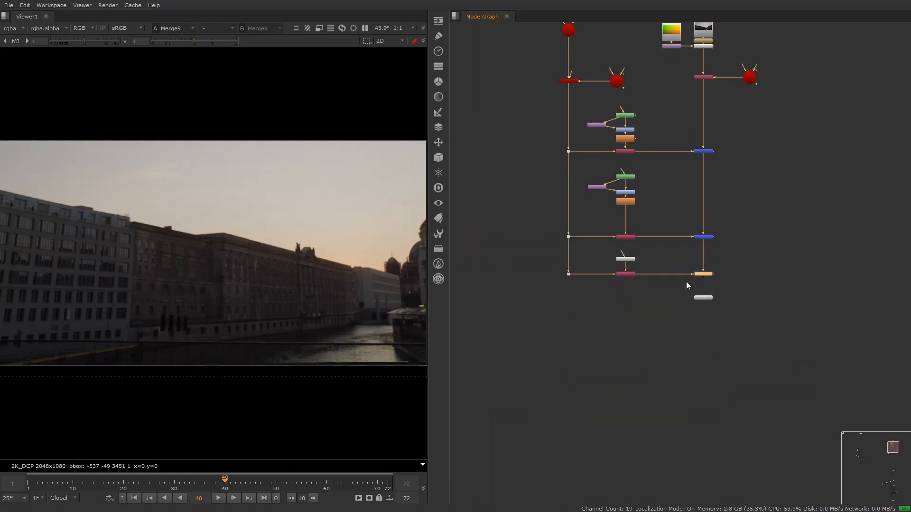
{"action": "middle_click_drag", "start_coordinate": [723, 118], "coordinate": [750, 247]}
{"action": "scroll", "coordinate": [715, 247], "scroll_direction": "up", "scroll_amount": 4}
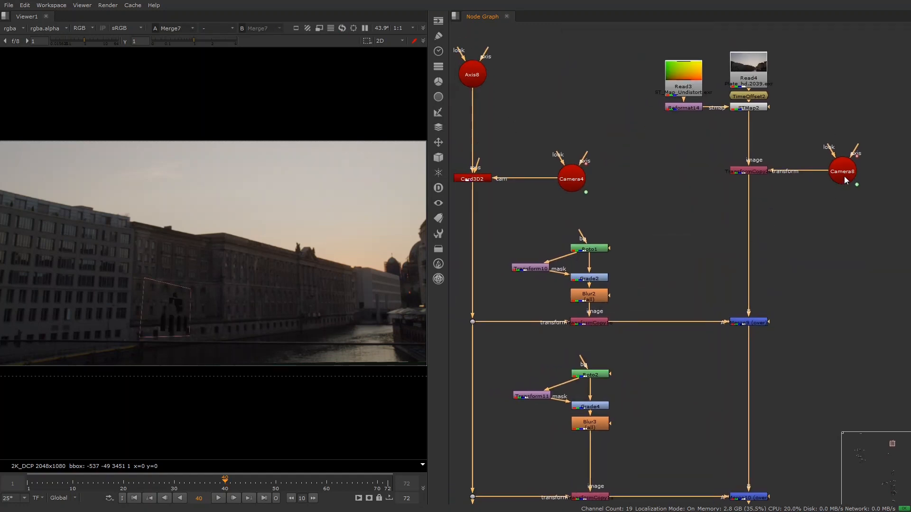
- Connect Card3D2's cam input to Camera8 instead of Camera4, delete Camera4, and align Card3D2 and Camera8 in the graph
{"action": "left_click_drag", "start_coordinate": [844, 175], "coordinate": [634, 180]}
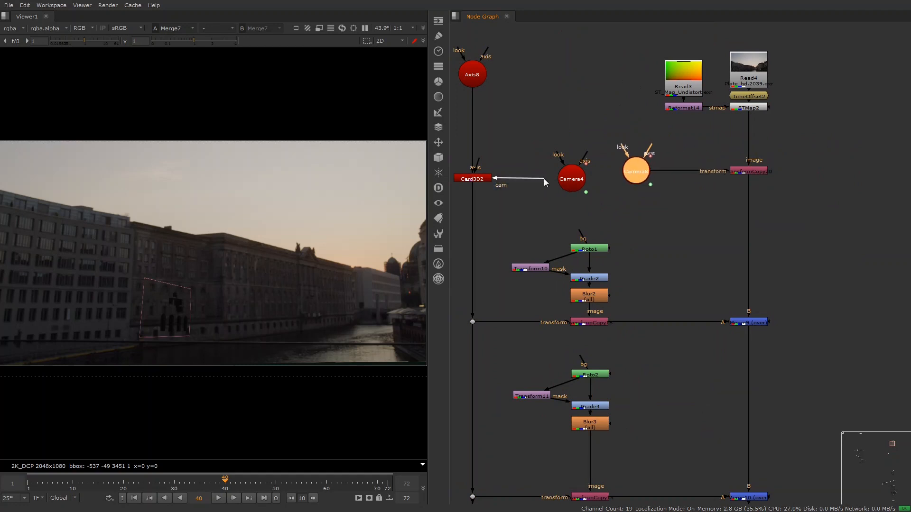
{"action": "left_click_drag", "start_coordinate": [544, 179], "coordinate": [623, 172]}
{"action": "left_click", "coordinate": [574, 180]}
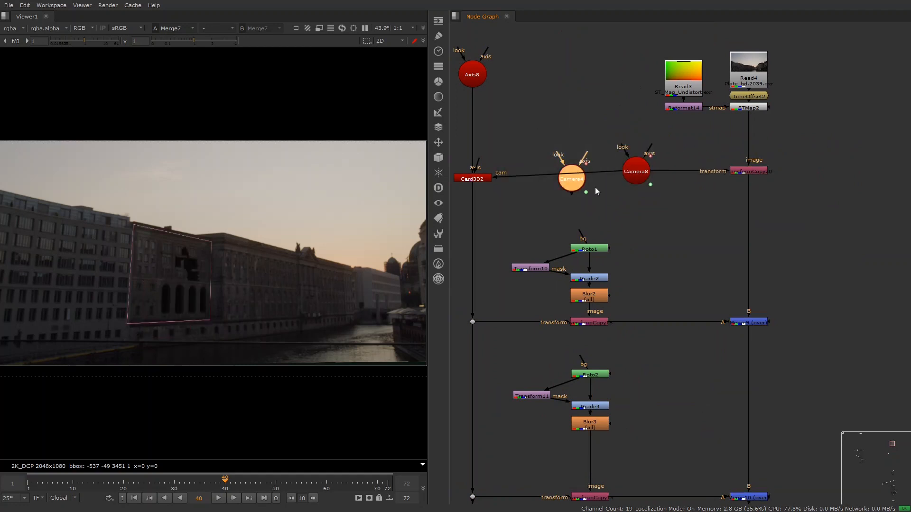
{"action": "left_click_drag", "start_coordinate": [479, 181], "coordinate": [480, 173]}
{"action": "left_click", "coordinate": [634, 170]}
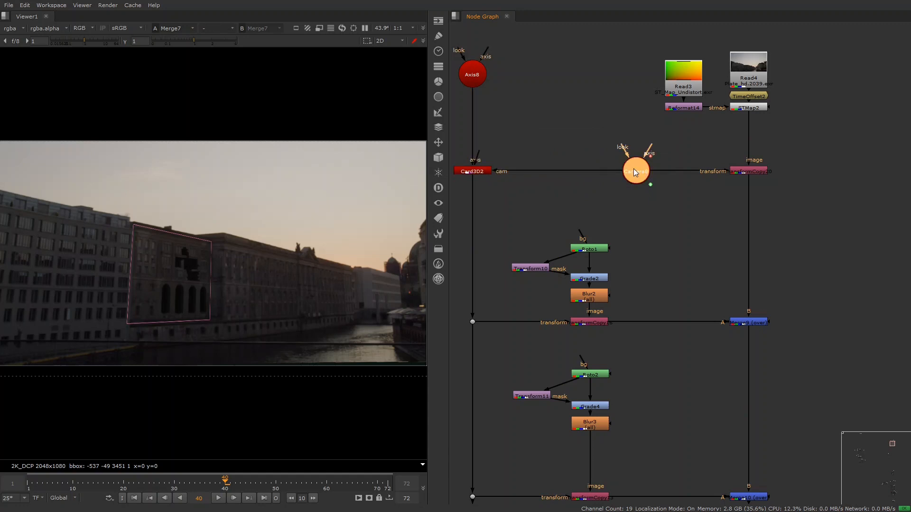
- Set Camera8's horizontal window translate to -0.1 and its window scale to 0.3
{"action": "double_click", "coordinate": [599, 170]}
{"action": "left_click", "coordinate": [603, 207]}
{"action": "key", "text": "Up"}
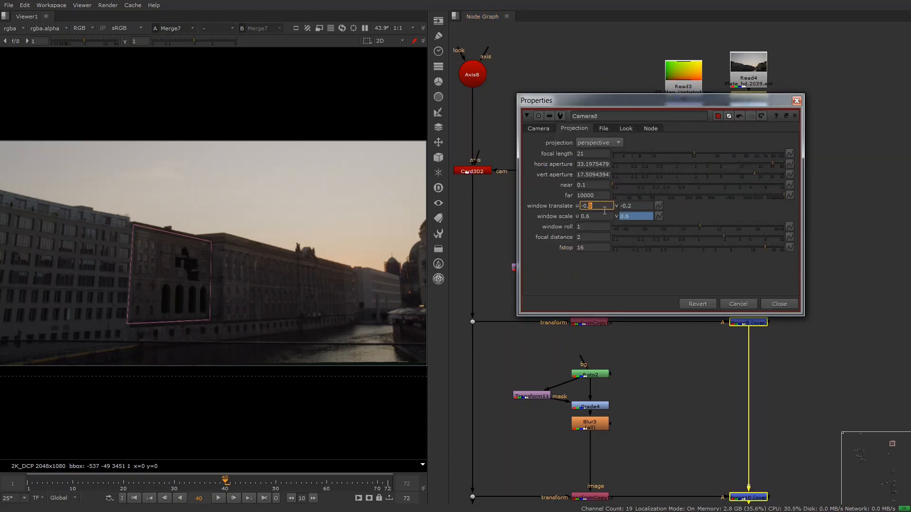
{"action": "key", "text": "Down"}
{"action": "left_click", "coordinate": [599, 216]}
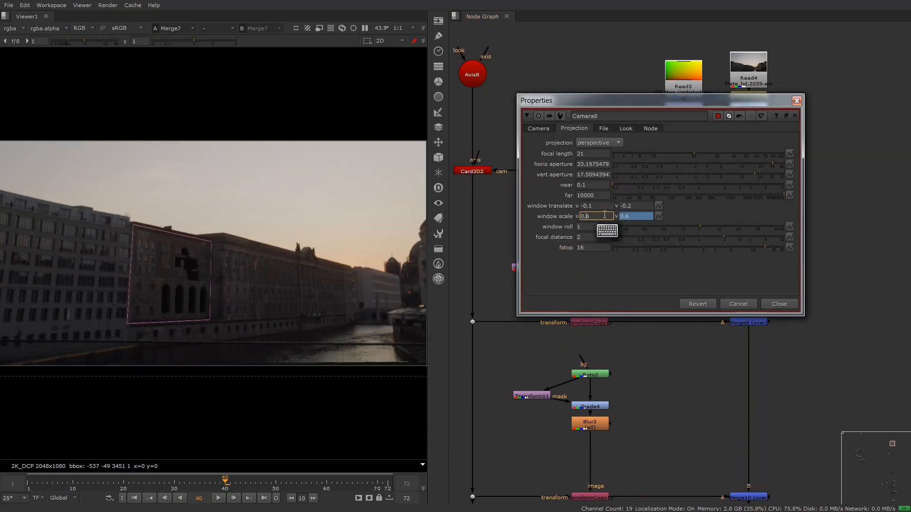
{"action": "key", "text": "Down"}
{"action": "key", "text": "Down"}
{"action": "key", "text": "Down"}
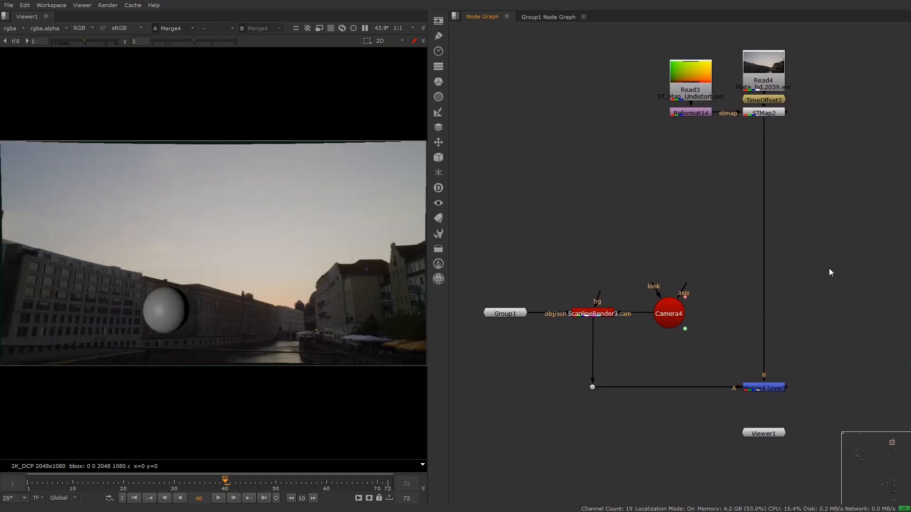
- Inspect the sphere, light and Camera4 setup in the 3D view, and return to the 2D view
{"action": "left_click_drag", "start_coordinate": [850, 332], "coordinate": [761, 396]}
{"action": "left_click_drag", "start_coordinate": [628, 275], "coordinate": [569, 335]}
{"action": "key", "text": "Tab"}
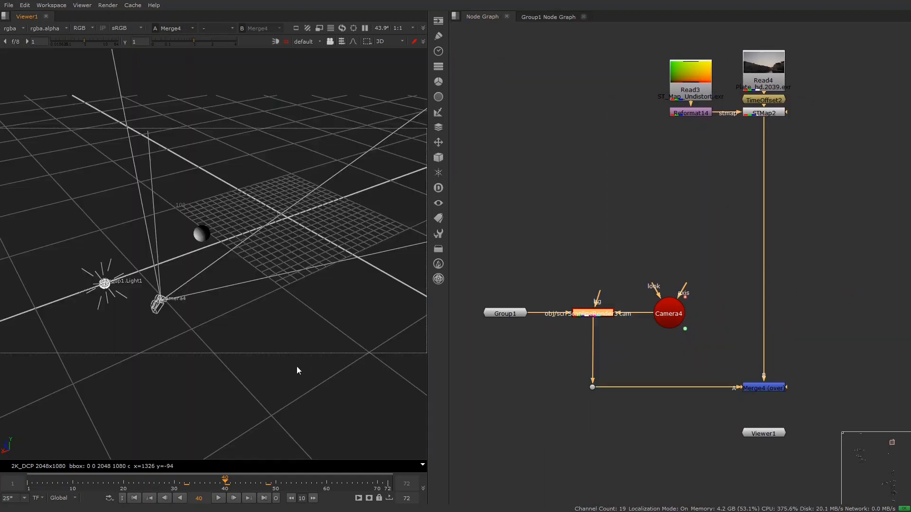
{"action": "left_click_drag", "start_coordinate": [297, 366], "coordinate": [341, 371], "text": "ctrl"}
{"action": "key", "text": "Tab"}
- View ScanlineRender3's output at its Dot and set Camera4's window translate to -0.24, -0.25 and window scale to 0.25
{"action": "left_click", "coordinate": [592, 387]}
{"action": "key", "text": "1"}
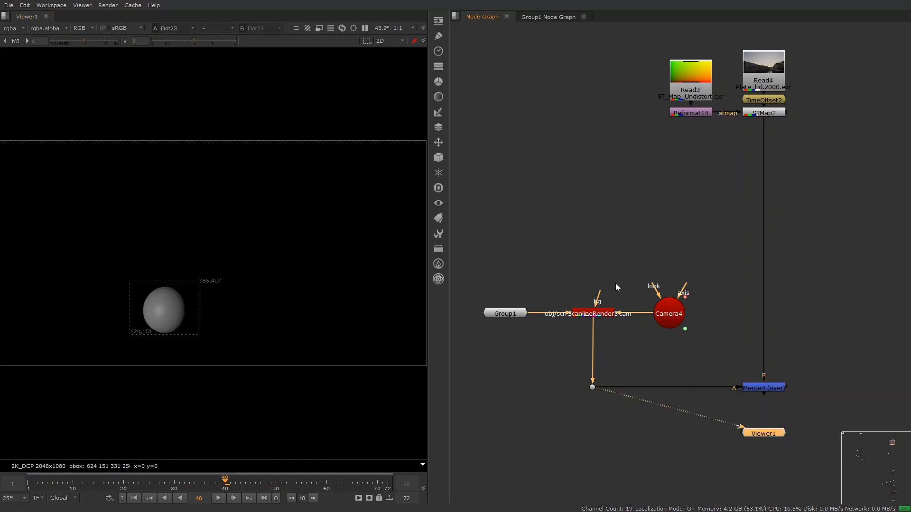
{"action": "double_click", "coordinate": [667, 314]}
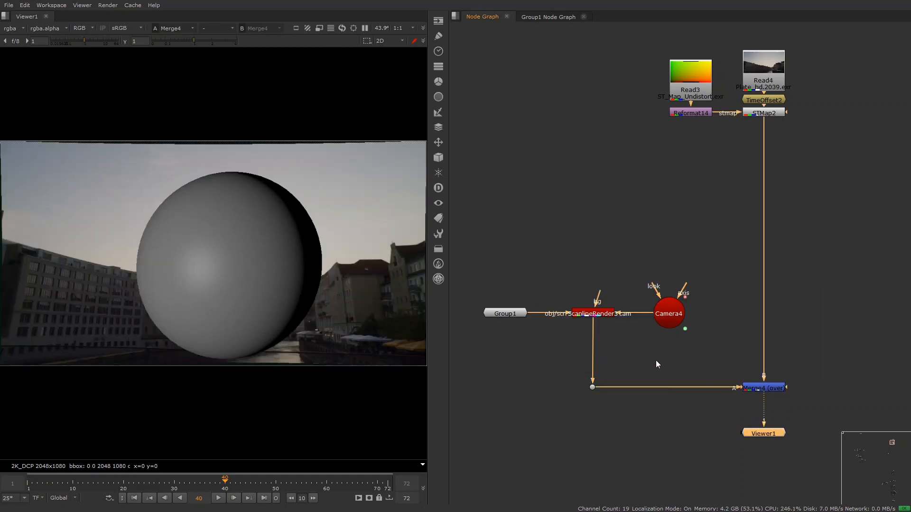
- Create a TransformCopy node between the Dot and Merge4's A input, with Camera4 connected as its transform
{"action": "key", "text": "x"}
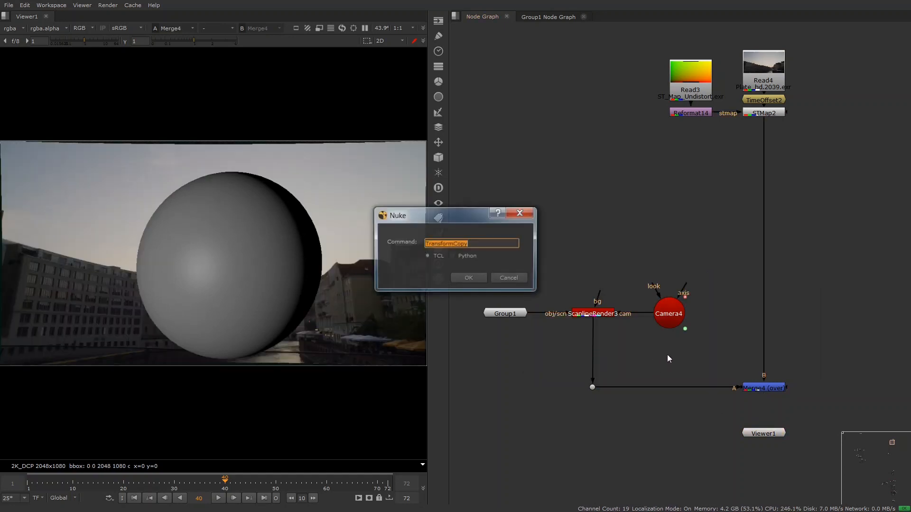
{"action": "key", "text": "Return"}
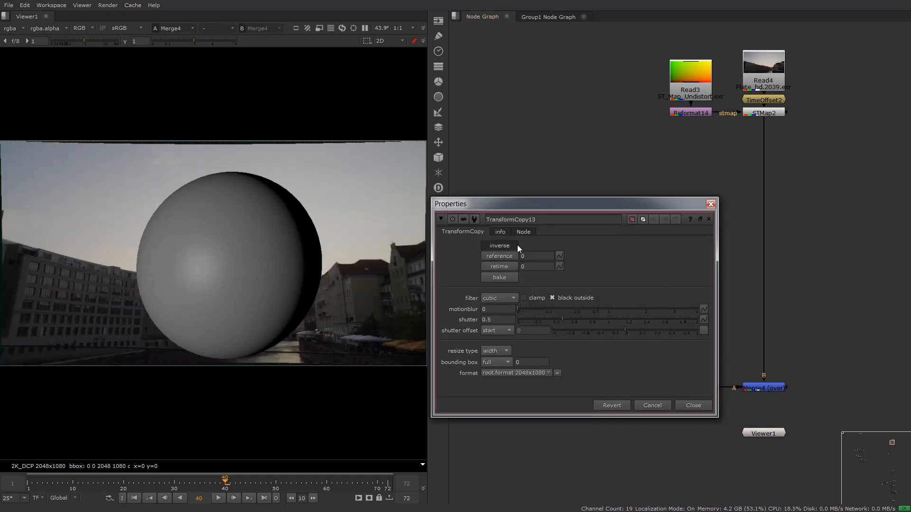
{"action": "key", "text": "Escape"}
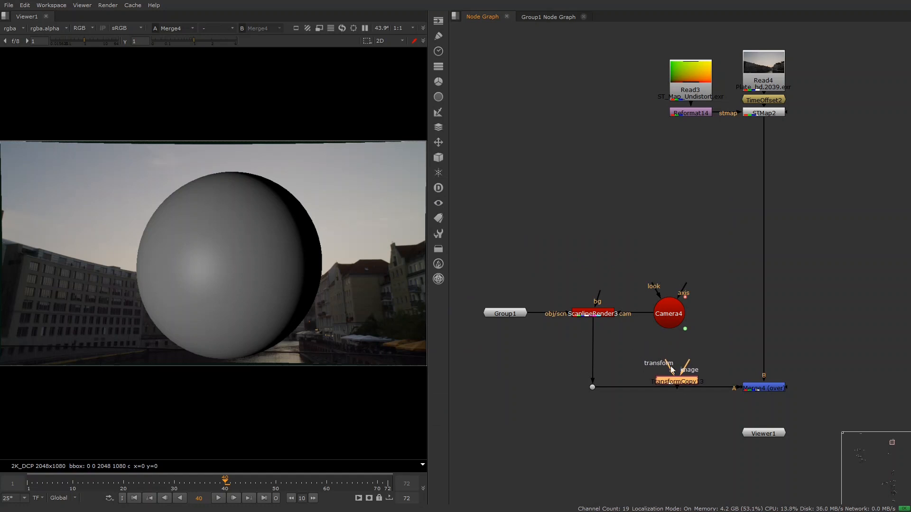
{"action": "left_click_drag", "start_coordinate": [670, 370], "coordinate": [671, 322]}
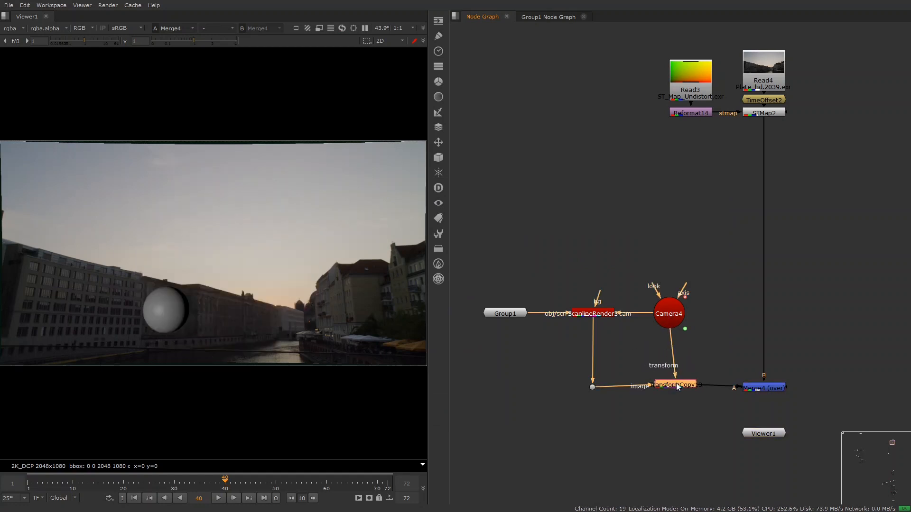
{"action": "left_click_drag", "start_coordinate": [677, 385], "coordinate": [668, 387]}
- Jump back through the timeline to examine how the rendered sphere sits in the plate
{"action": "key", "text": "shift+Left"}
{"action": "key", "text": "shift+Left"}
{"action": "key", "text": "shift+Left"}
{"action": "key", "text": "shift+Left"}
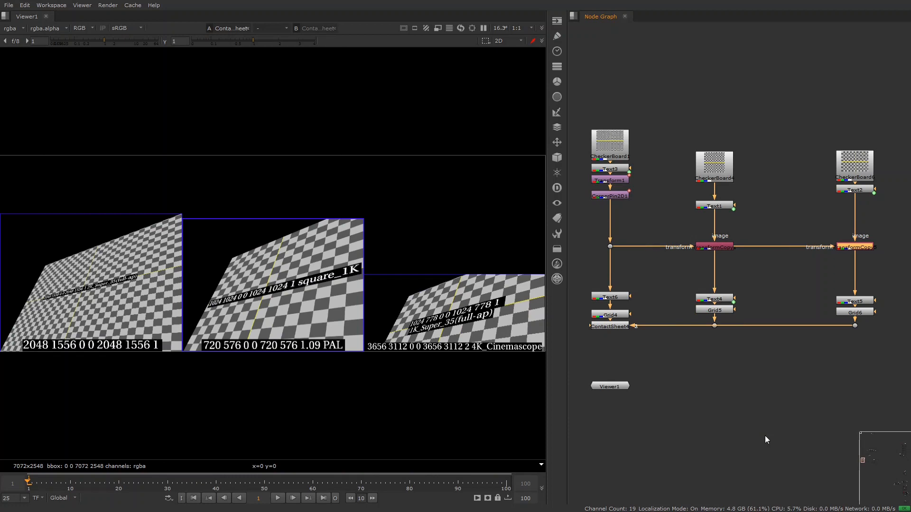
- Play the contact sheet of the three transformed checkerboards to compare the formats
{"action": "key", "text": "l"}
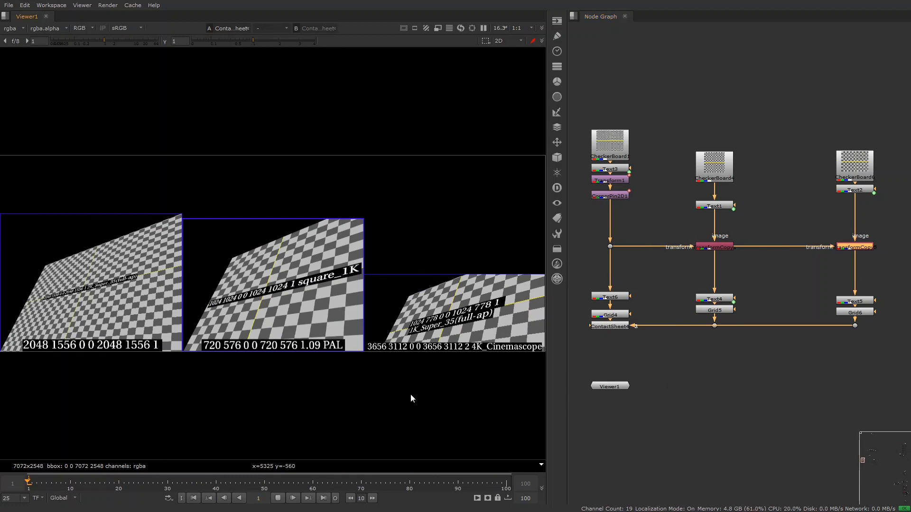